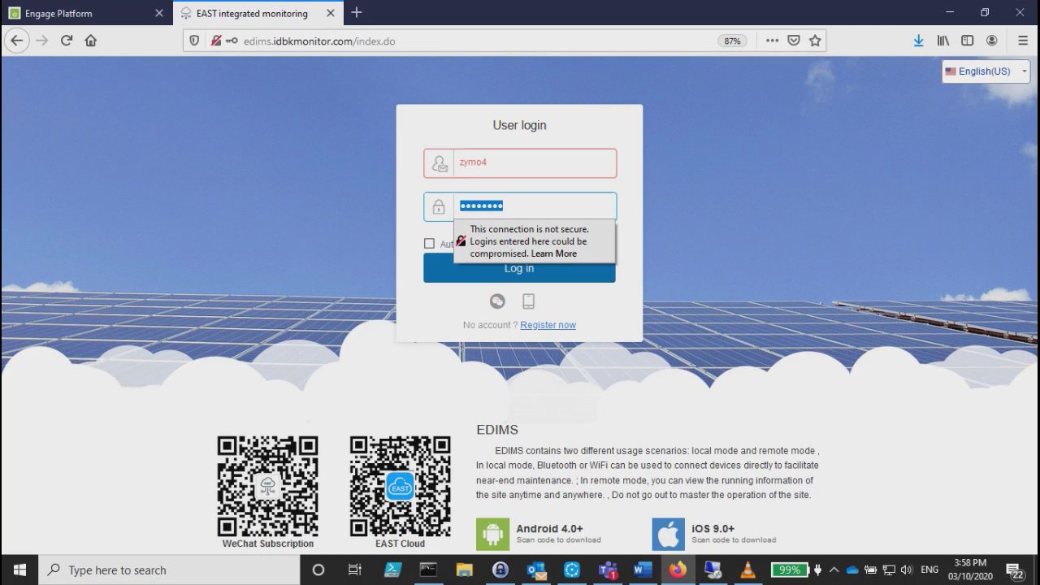
Log in to EDIMS by pasting the account password and submitting the login form.
key("ctrl+v")
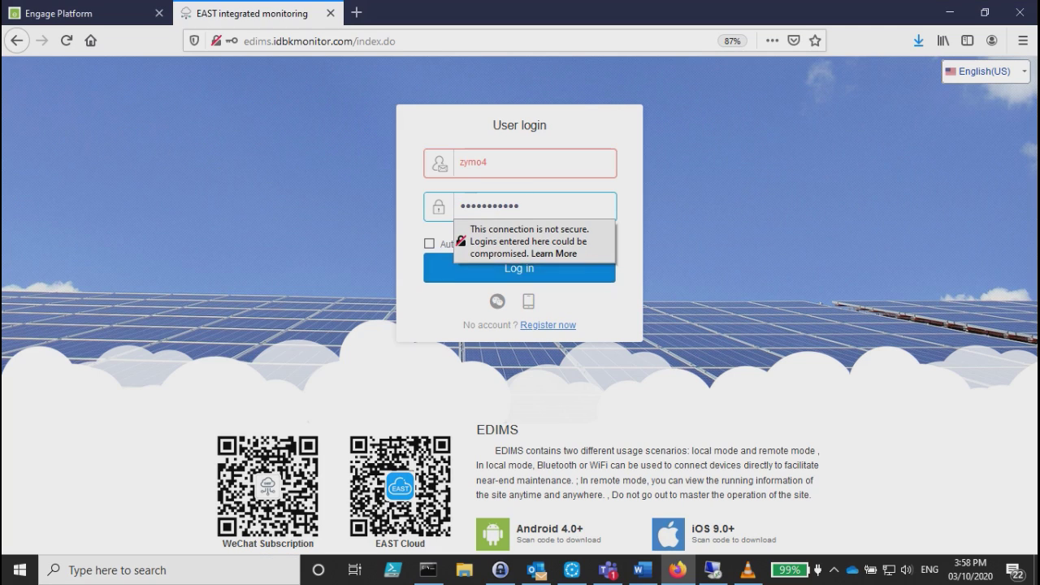
key("Return")
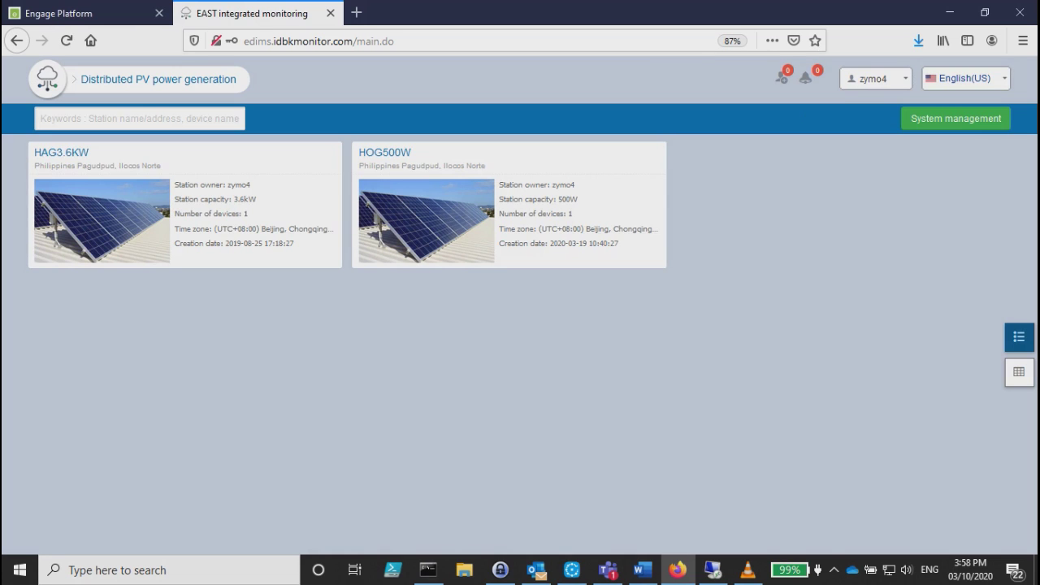
Open System management and select the Baguio group to list HAG3.6KW and HOG500W.
mouse_move(186, 213)
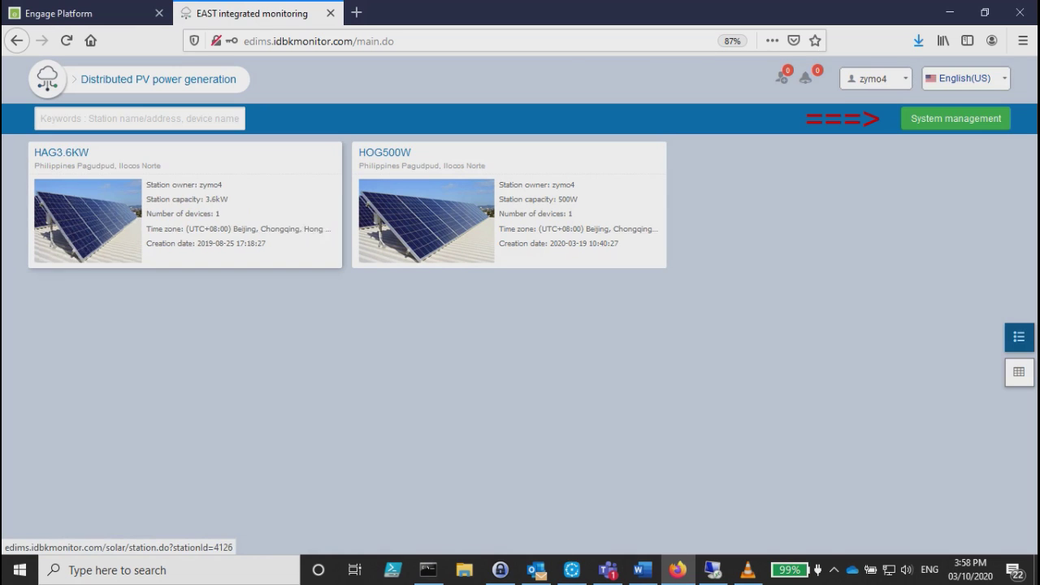
mouse_move(509, 213)
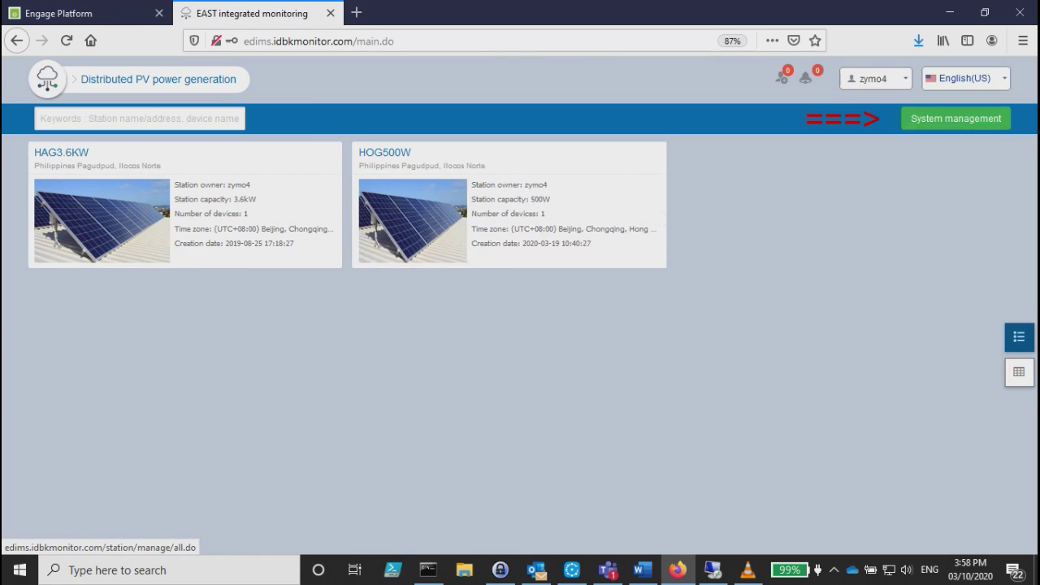
left_click(955, 118)
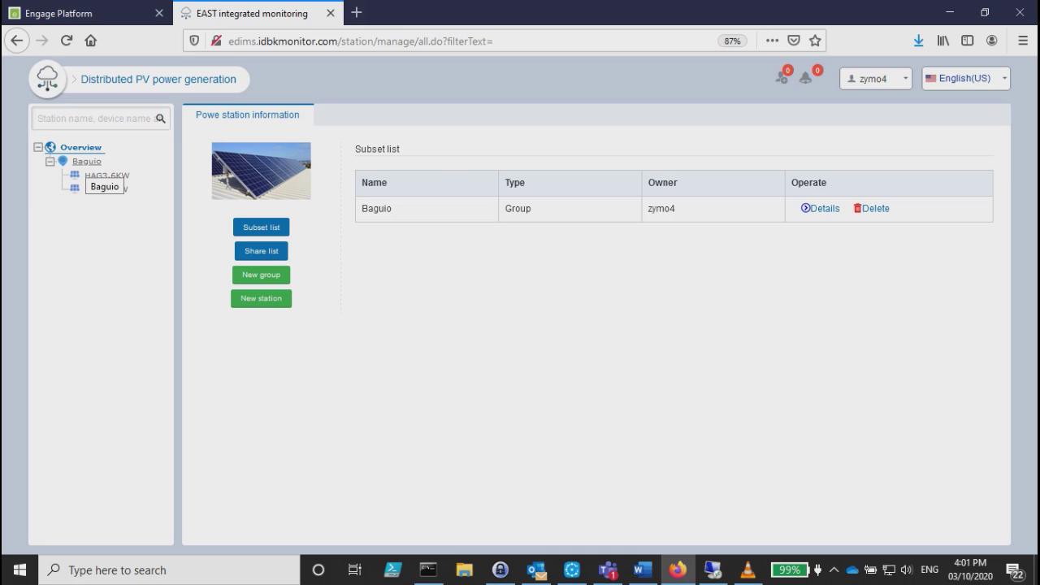
left_click(86, 161)
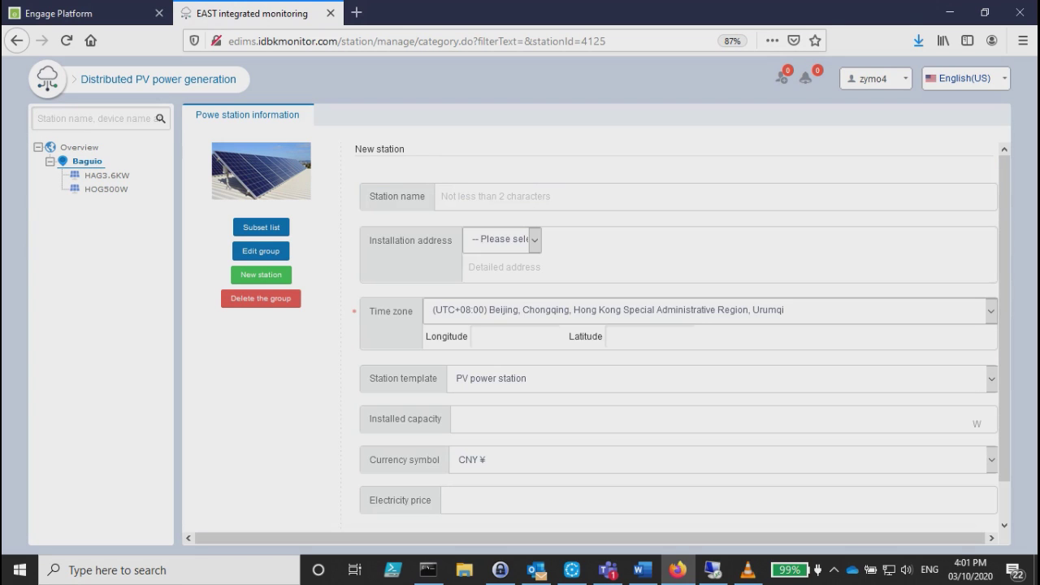
Name the new station Hybrid5Kw and set its installation country to Philippines.
left_click(441, 195)
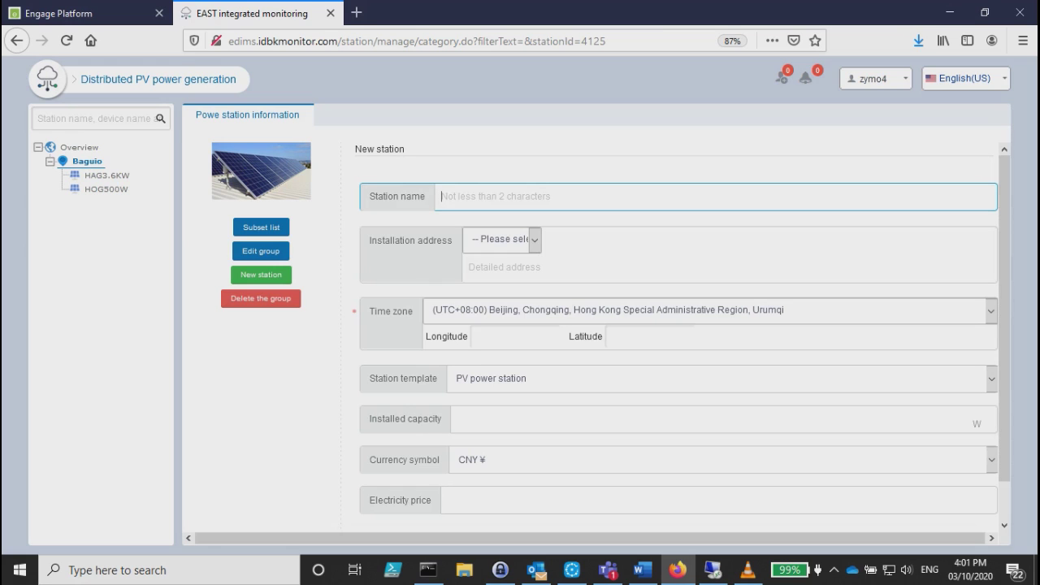
type("Hybrid5Kw")
key("Tab")
key("alt+Down")
key("p")
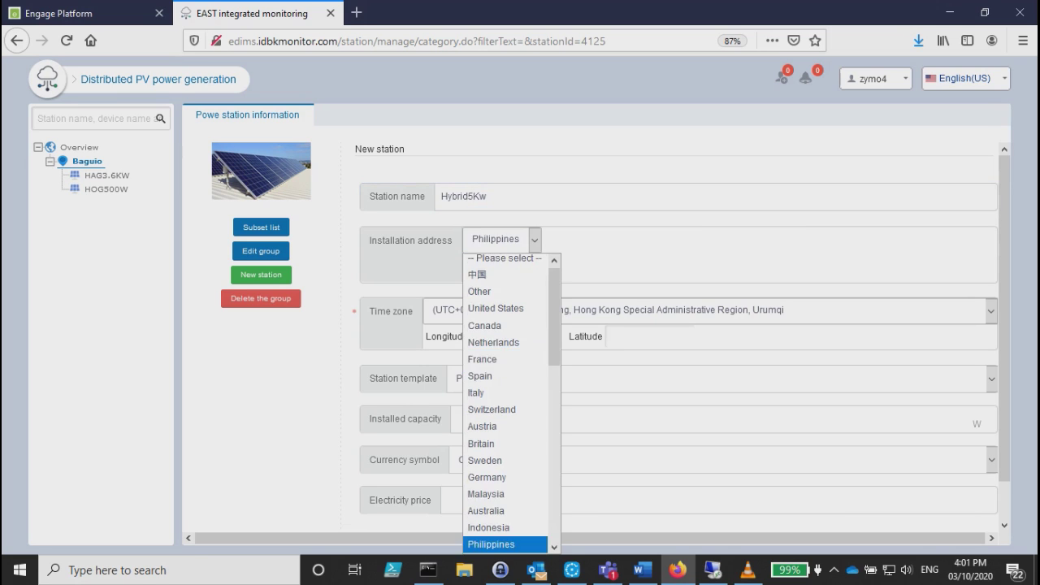
key("Return")
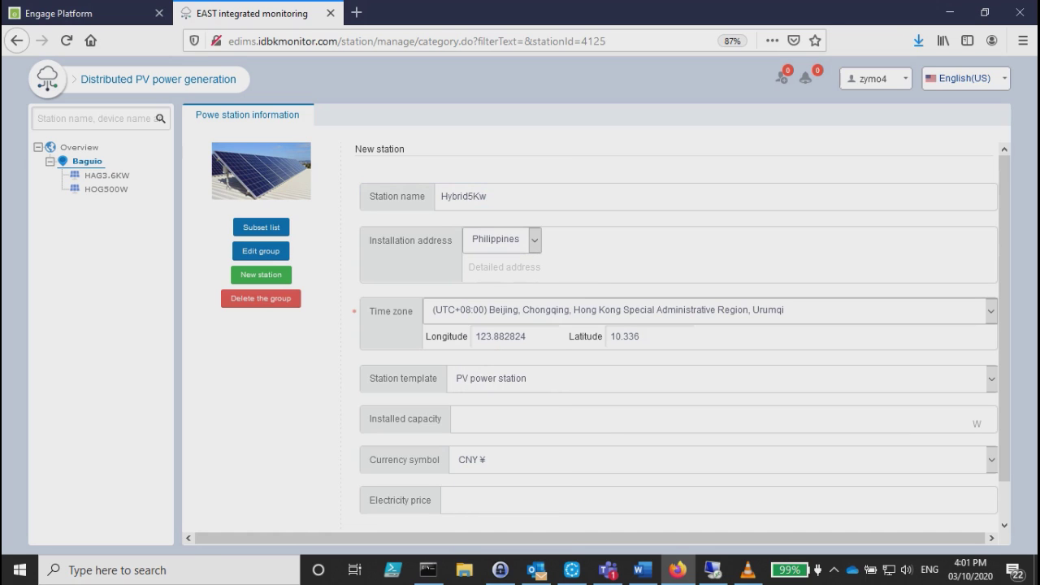
Enter 5000 W capacity, USD $ currency and electricity price 12, then save the station.
left_click(460, 418)
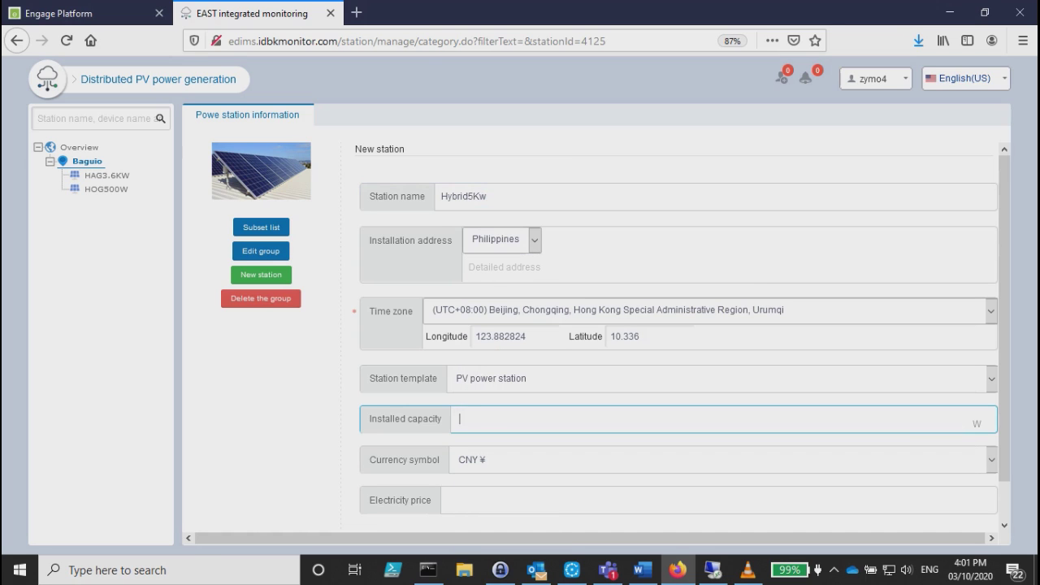
type("5000")
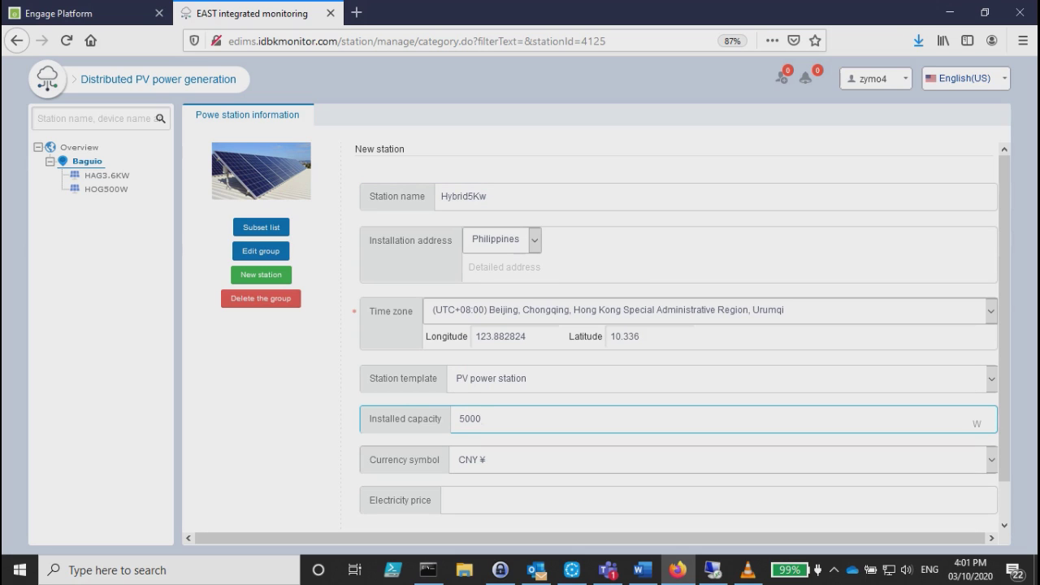
left_click(568, 459)
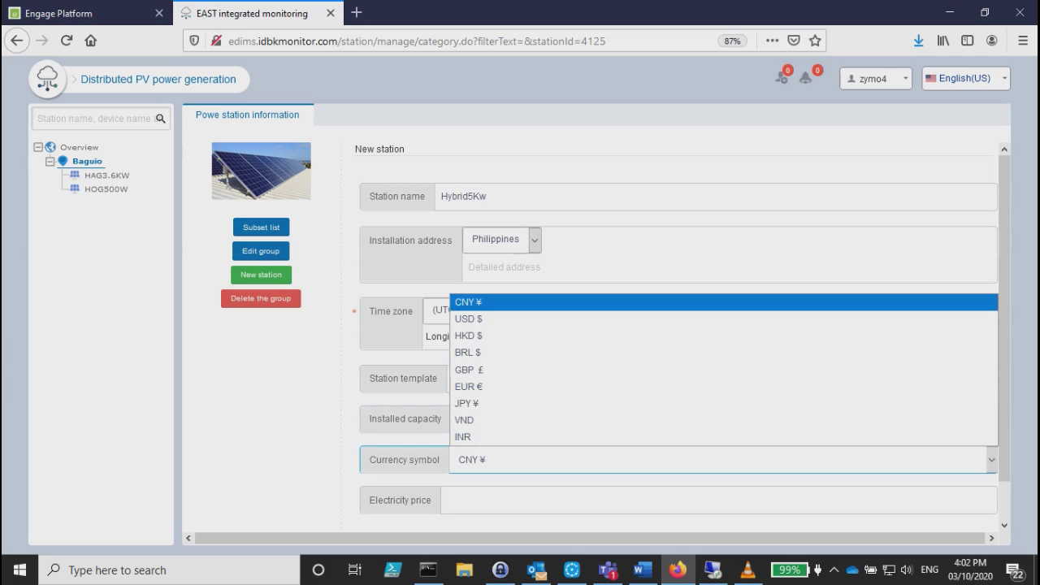
left_click(468, 318)
left_click(452, 499)
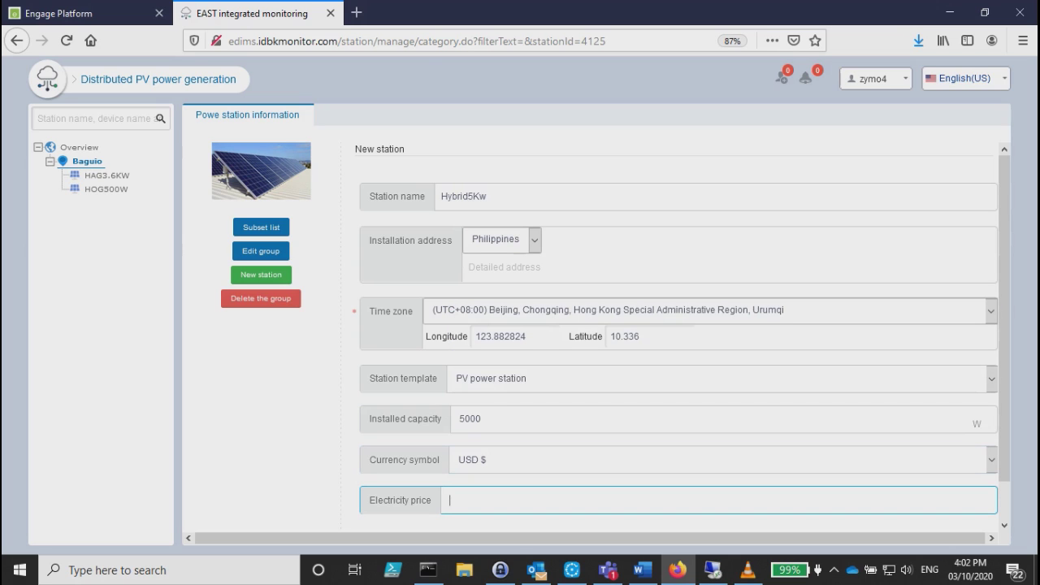
type("12")
scroll(611, 333, "down", 1)
left_click(381, 512)
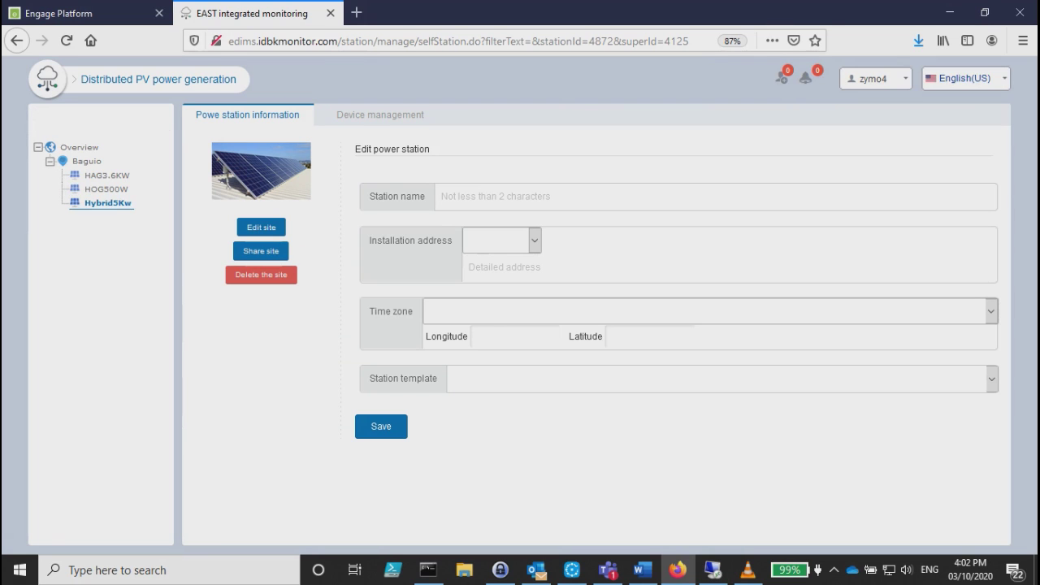
In Device management, paste collector serial D7TTRJ40 copied from the Engage Platform tab.
left_click(380, 114)
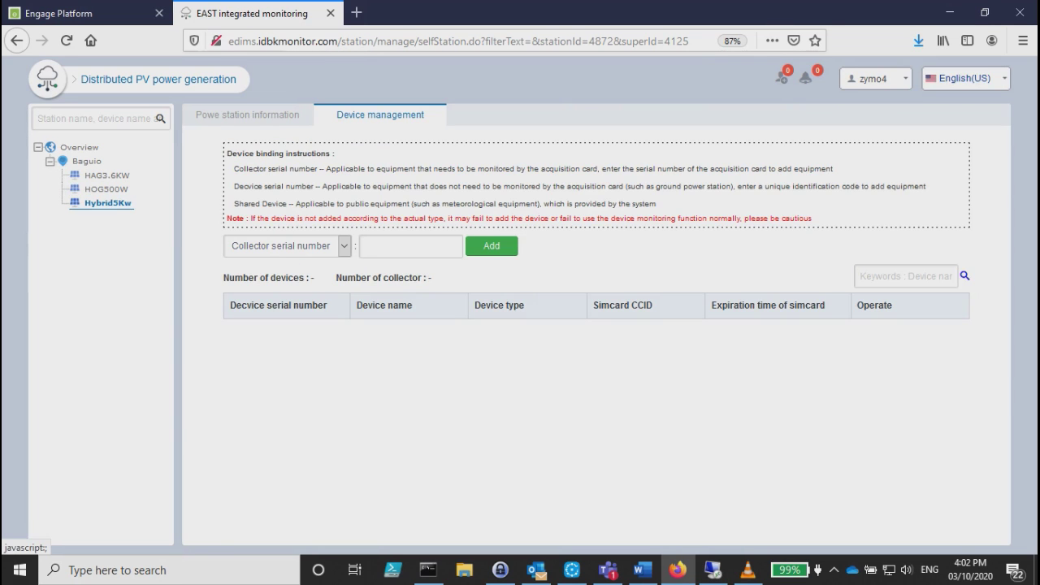
left_click(410, 246)
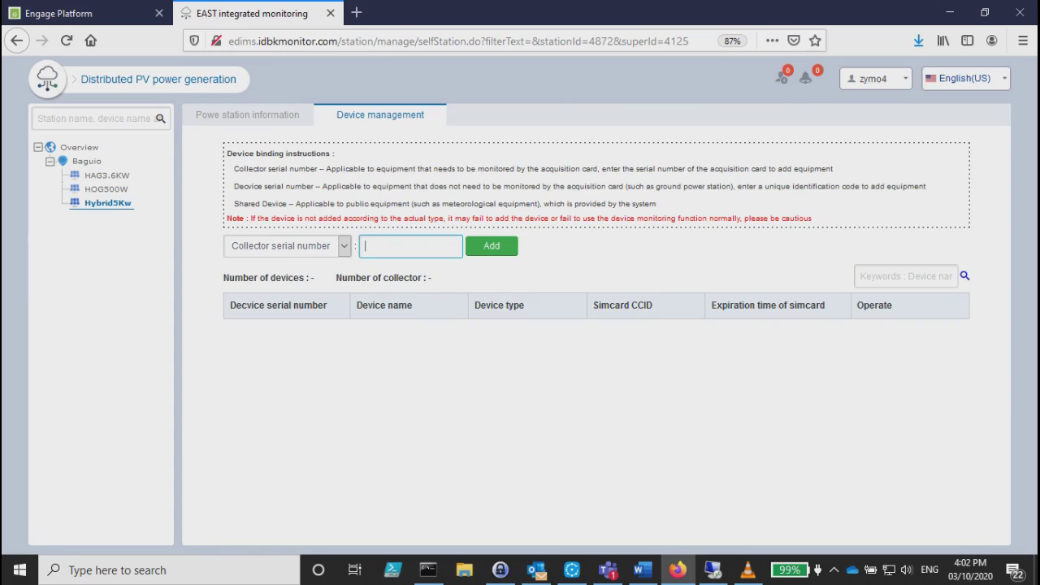
left_click(57, 13)
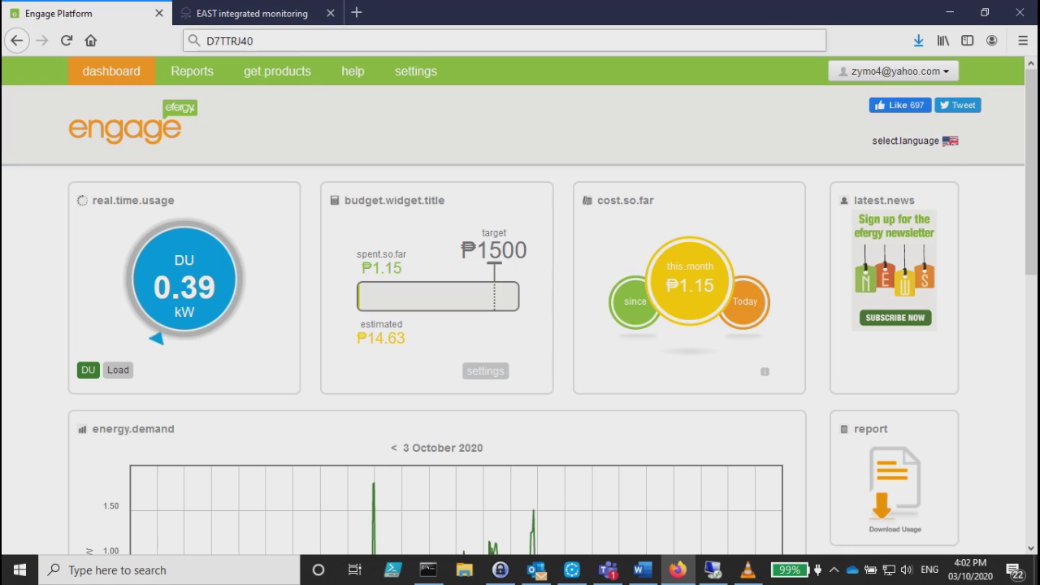
left_click(254, 40)
key("ctrl+a")
key("ctrl+c")
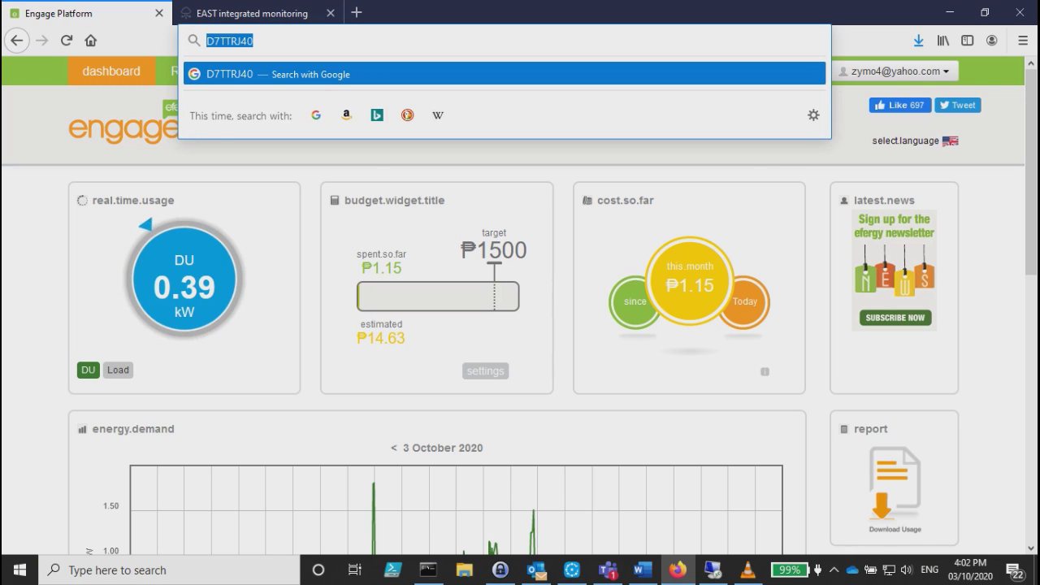
key("ctrl+Tab")
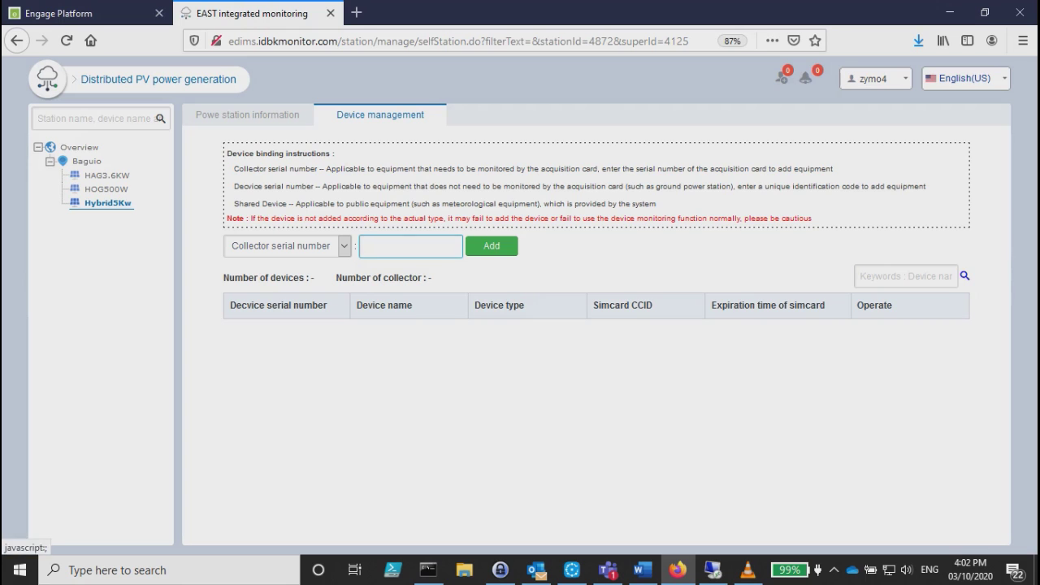
key("ctrl+v")
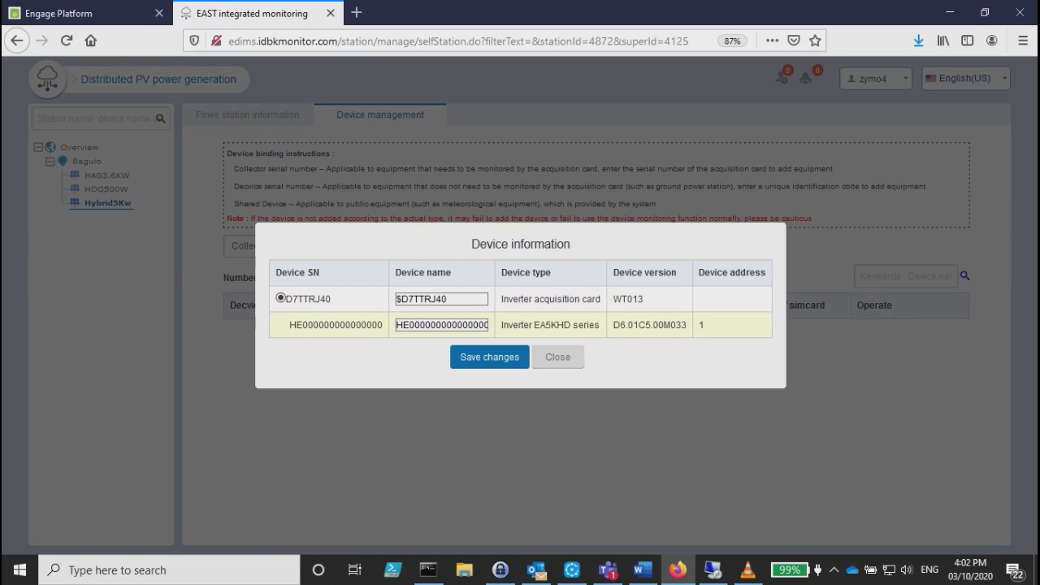
Check the inverter's type and version, close the dialog, expand the collector, and reload.
left_click_drag(501, 325, 646, 325)
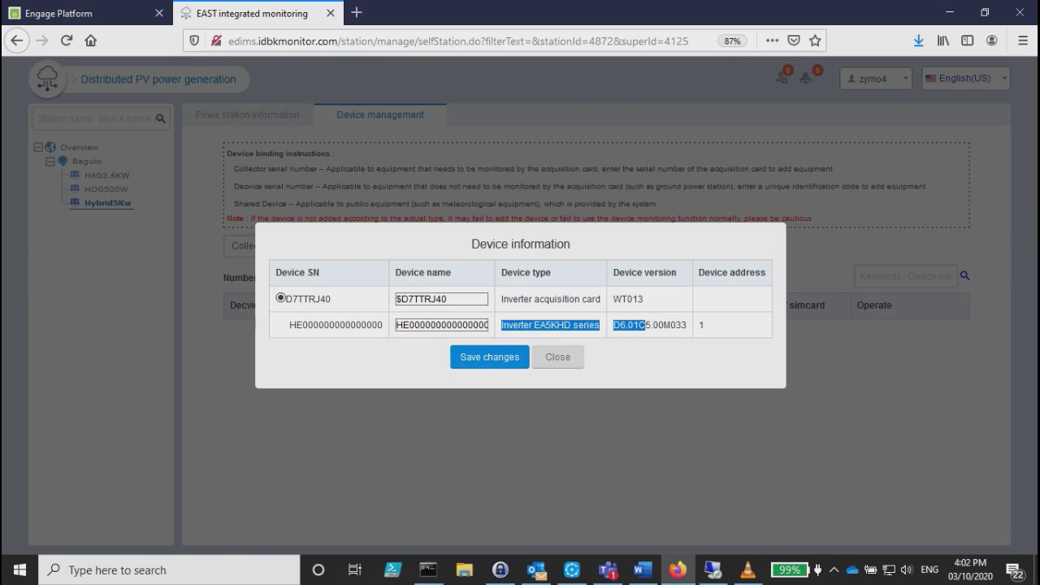
key("Escape")
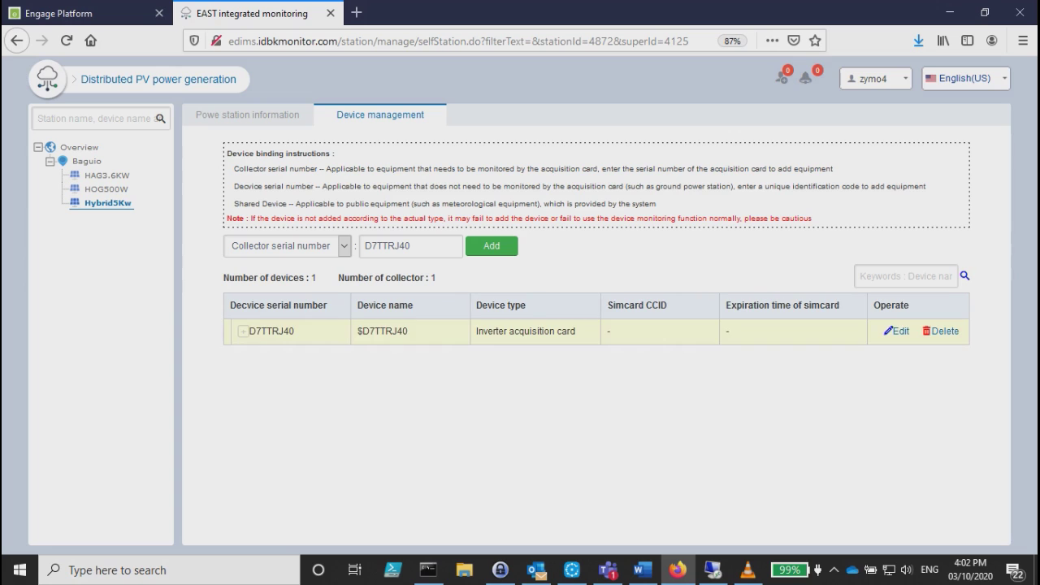
left_click(242, 330)
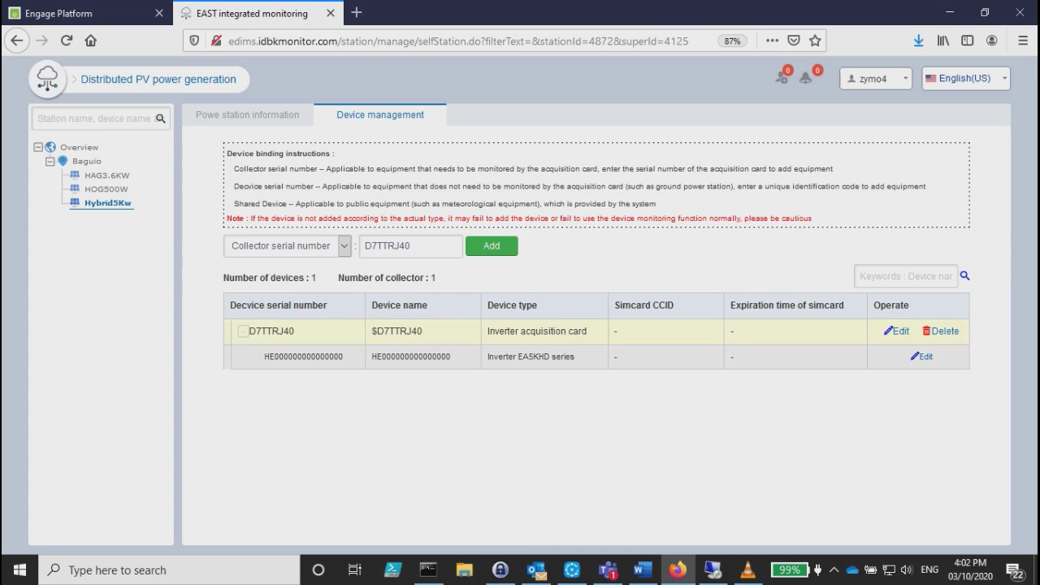
key("F5")
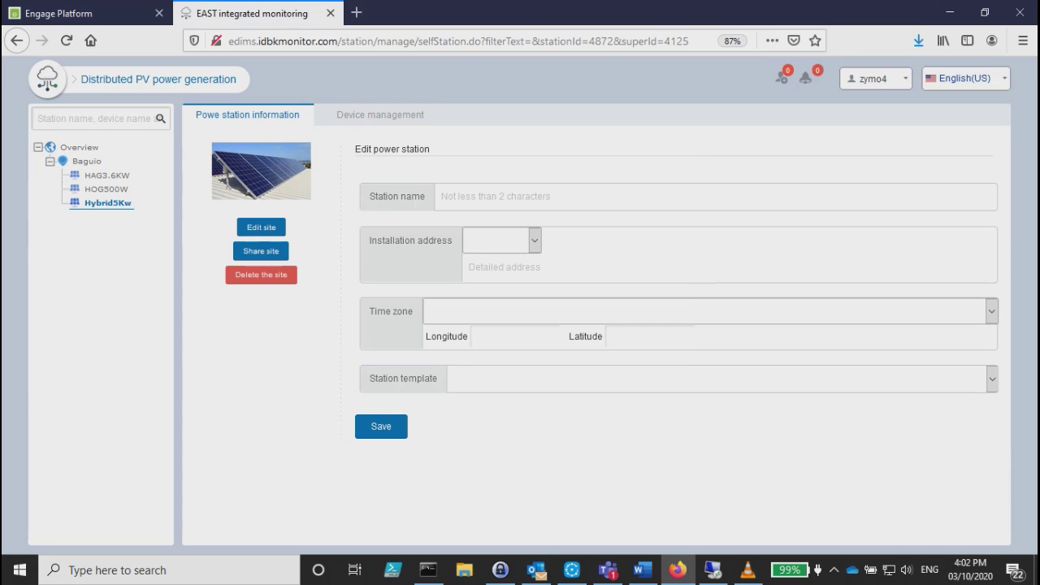
Go back via the Baguio station list to the station cards now showing Hybrid5Kw.
left_click(87, 160)
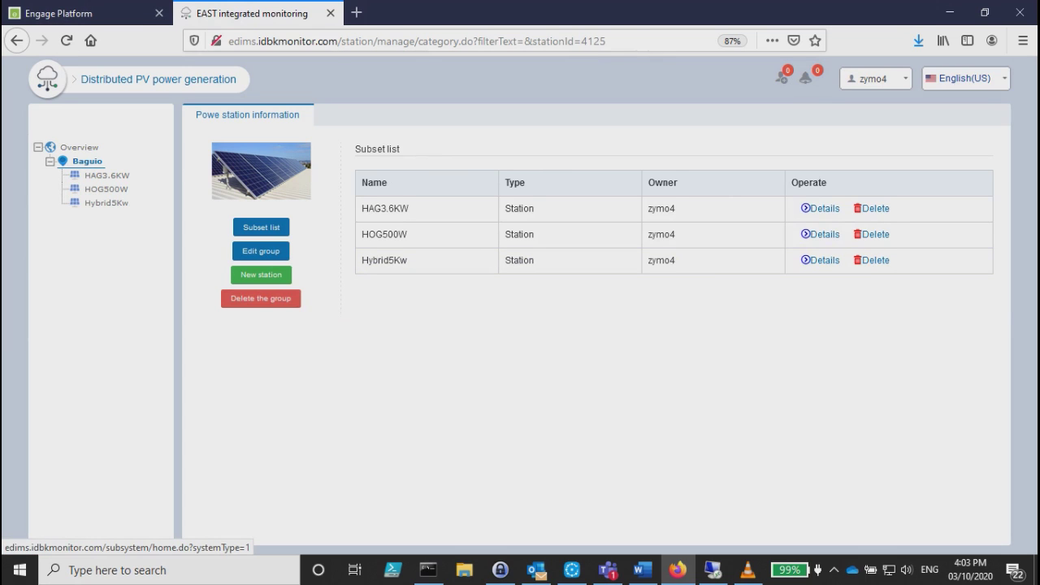
left_click(158, 79)
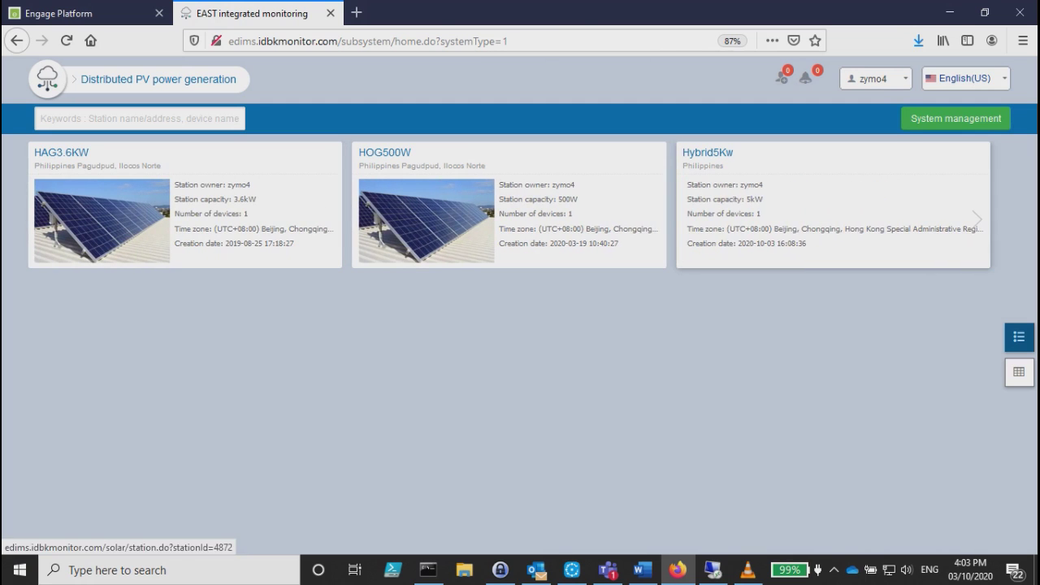
Open Hybrid5Kw's overview and view its inverter's live readings: 41.91 kWh total, 35 W.
left_click(902, 229)
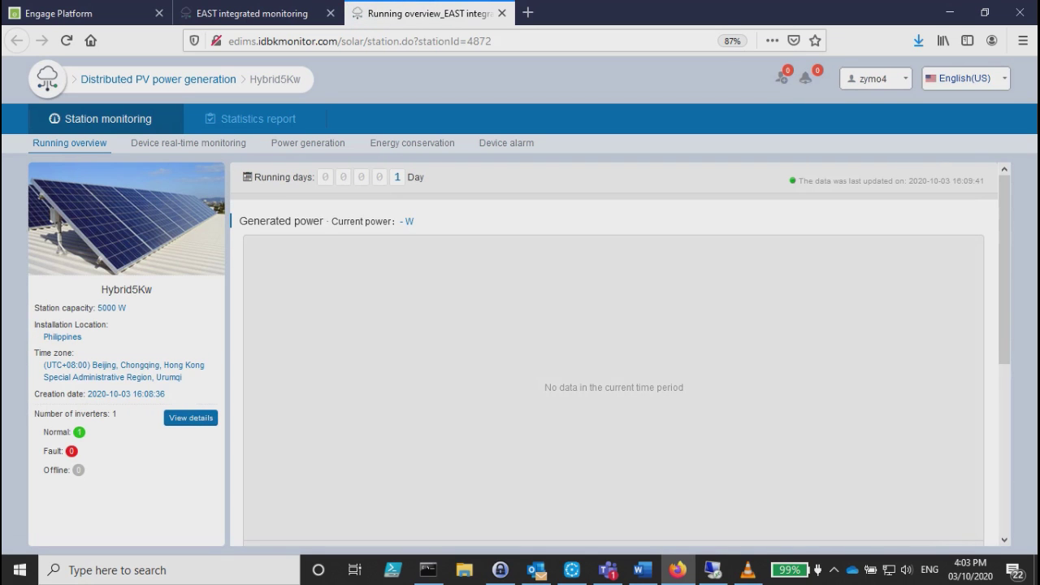
scroll(620, 354, "down", 2)
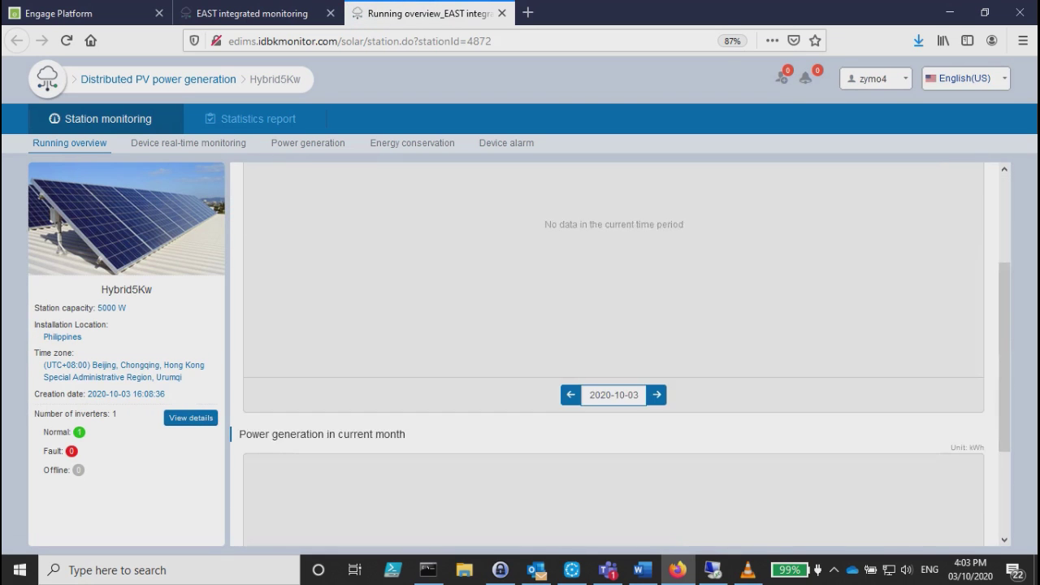
scroll(620, 354, "up", 2)
scroll(620, 354, "up", 1)
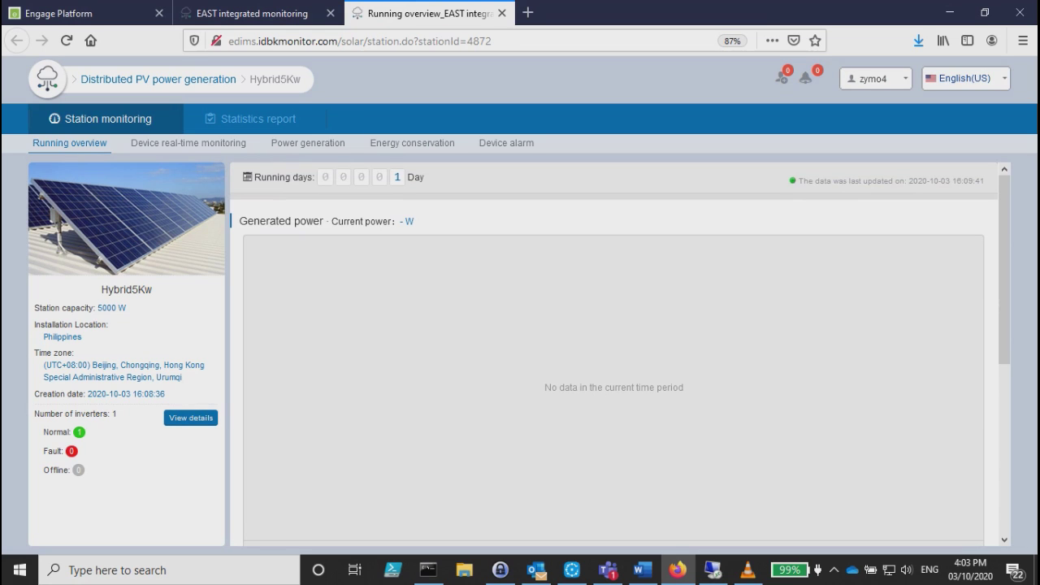
left_click(189, 143)
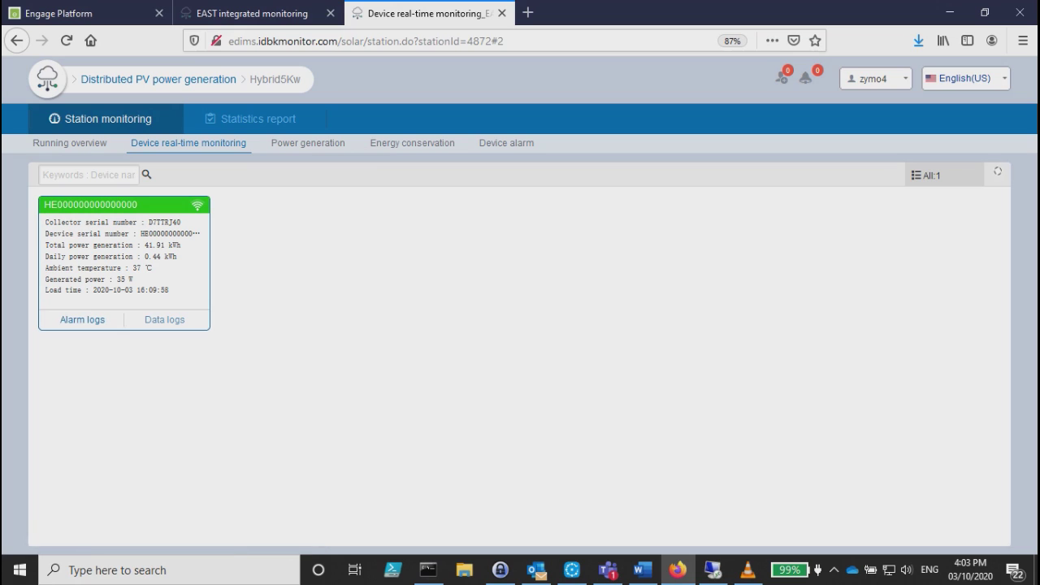
Open the inverter's data logs for 2020-10-03.
left_click(164, 319)
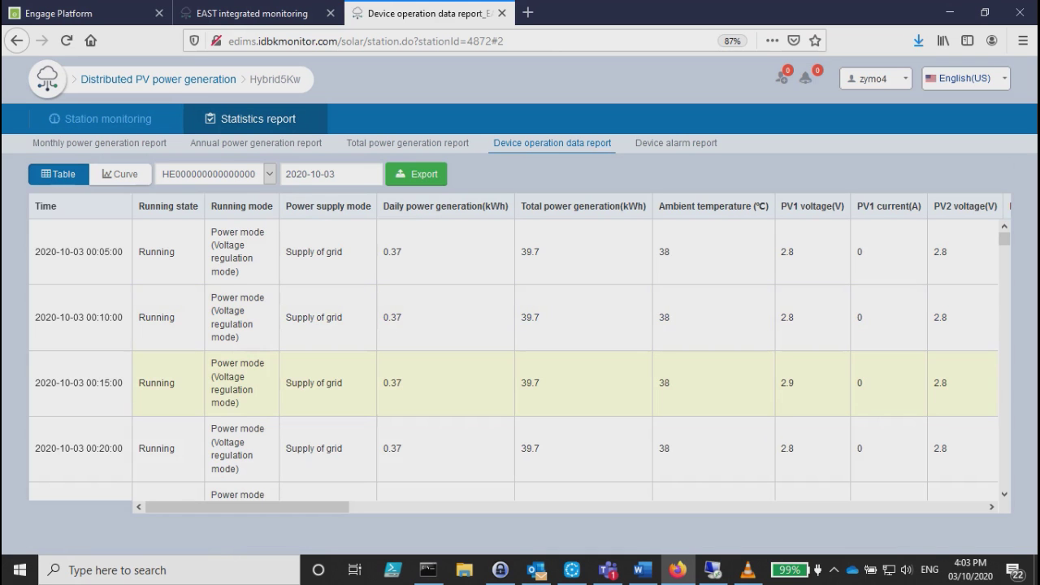
scroll(520, 358, "down", 15)
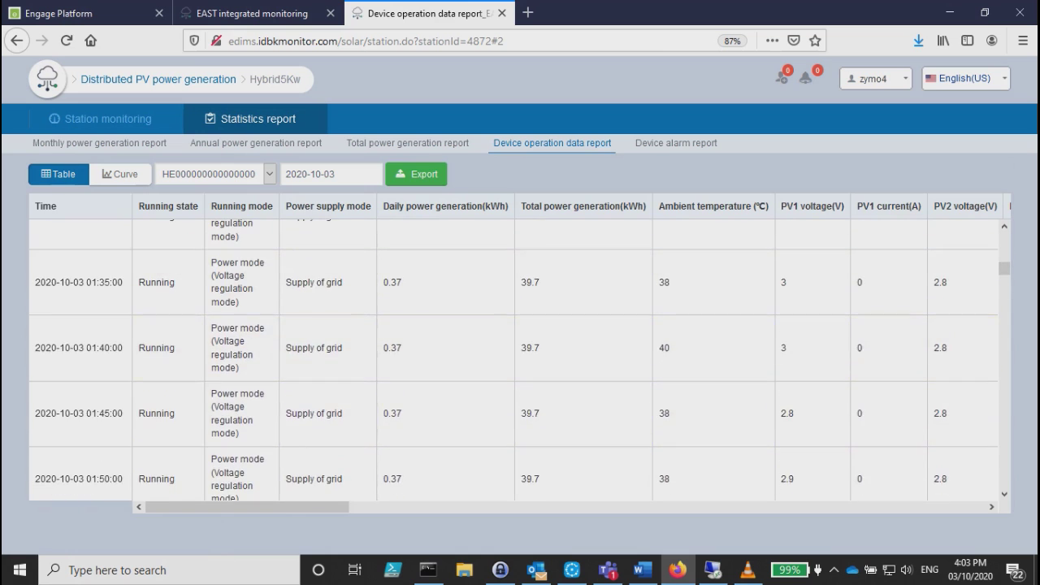
scroll(520, 357, "up", 10)
scroll(520, 358, "up", 4)
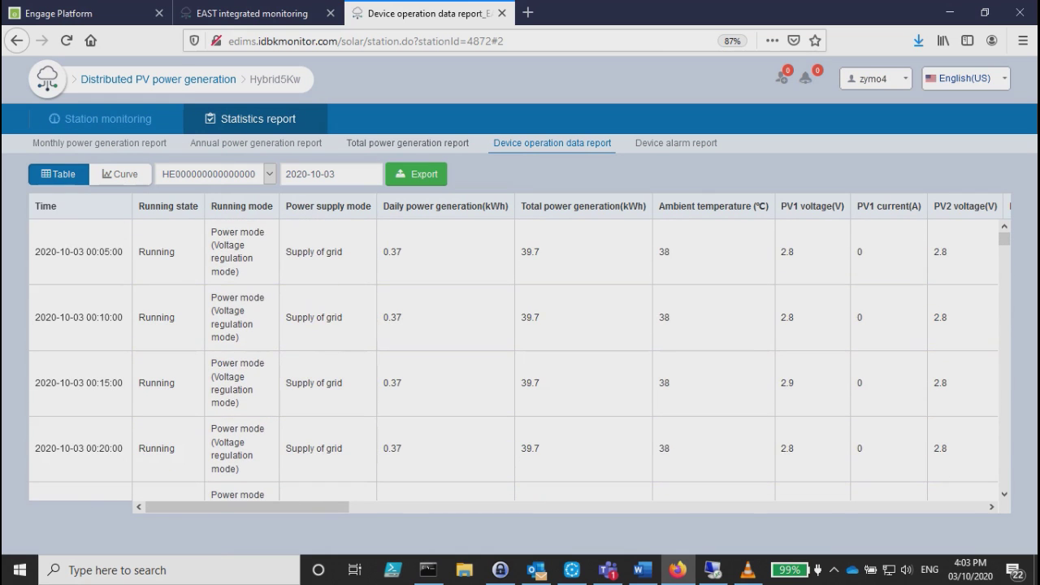
Browse the total and annual generation reports, then the operation data and alarm reports.
left_click(408, 143)
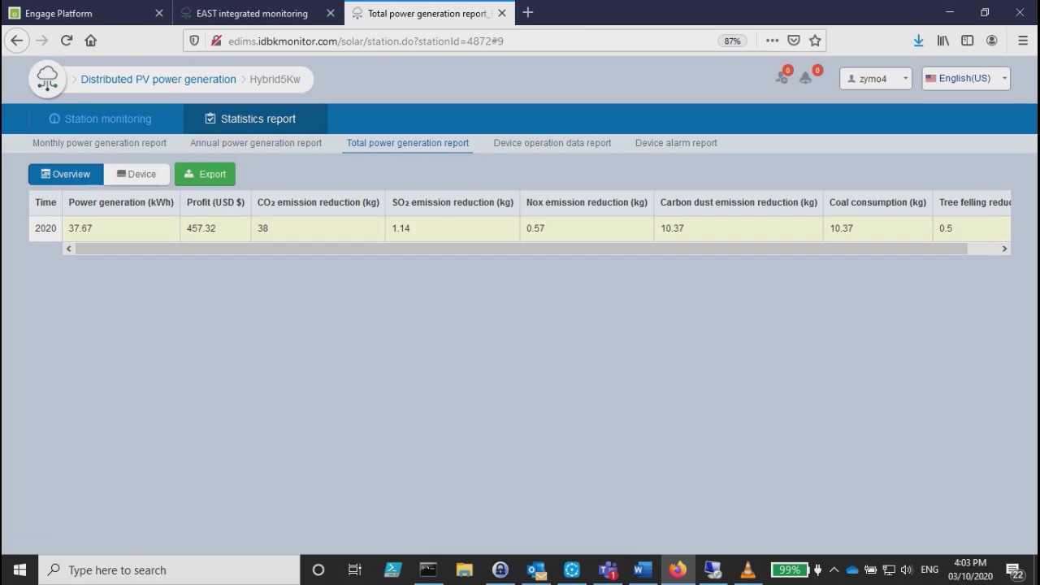
left_click(244, 143)
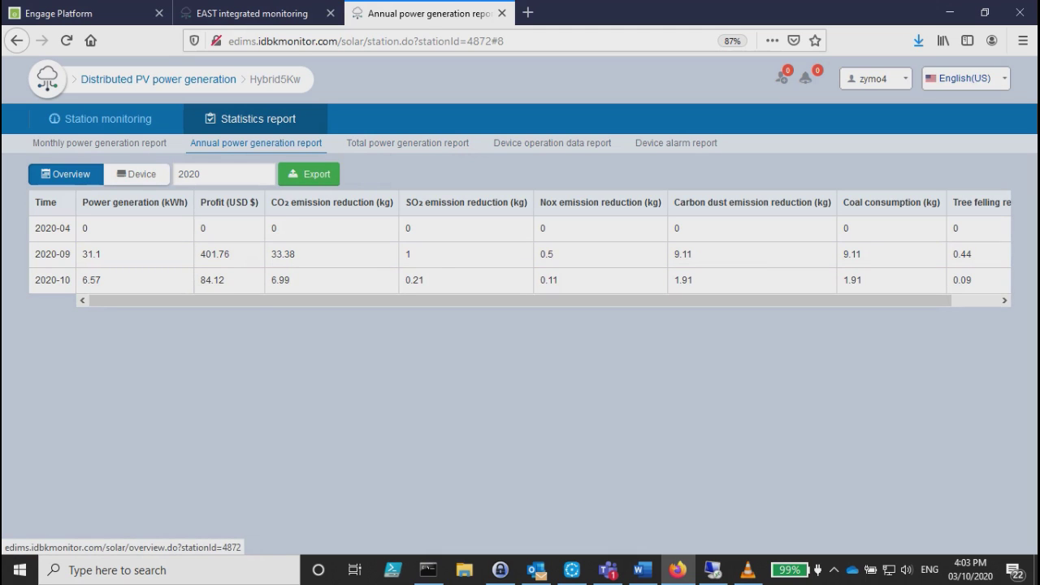
left_click(533, 143)
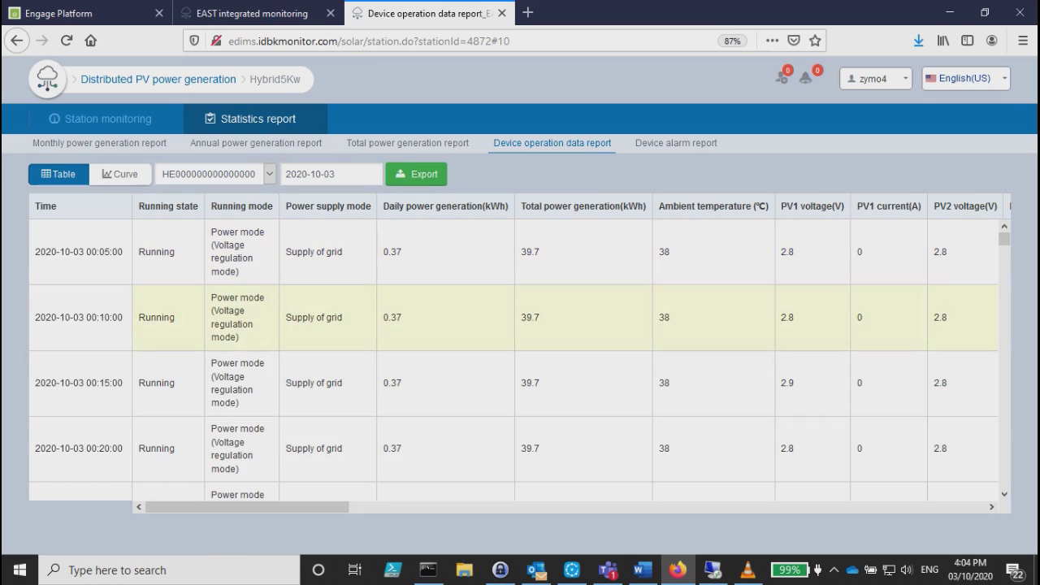
left_click(676, 143)
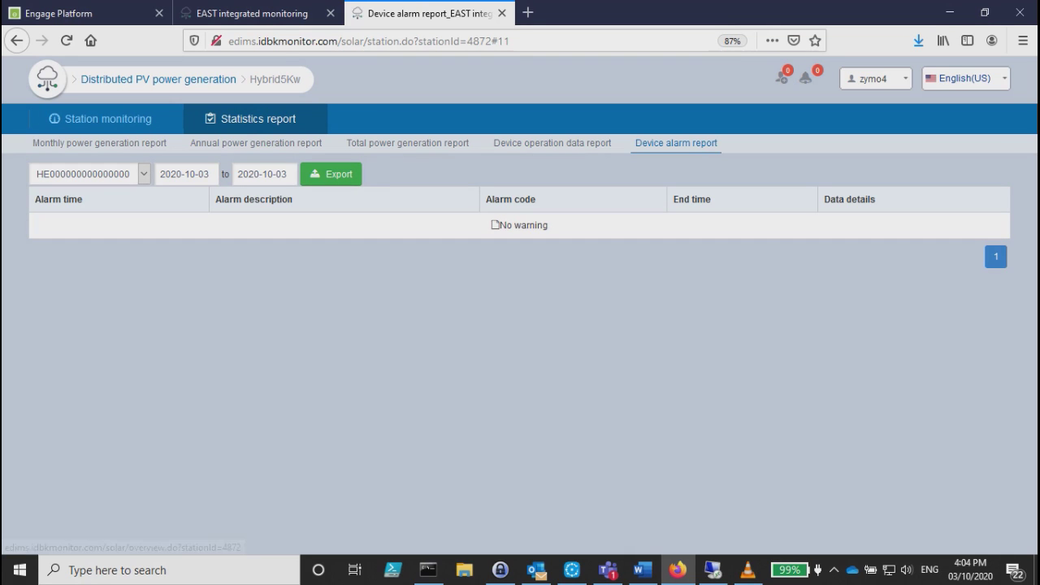
Return to Hybrid5Kw's running overview showing 0.44 kWh today and 41.91 kWh total.
left_click(100, 118)
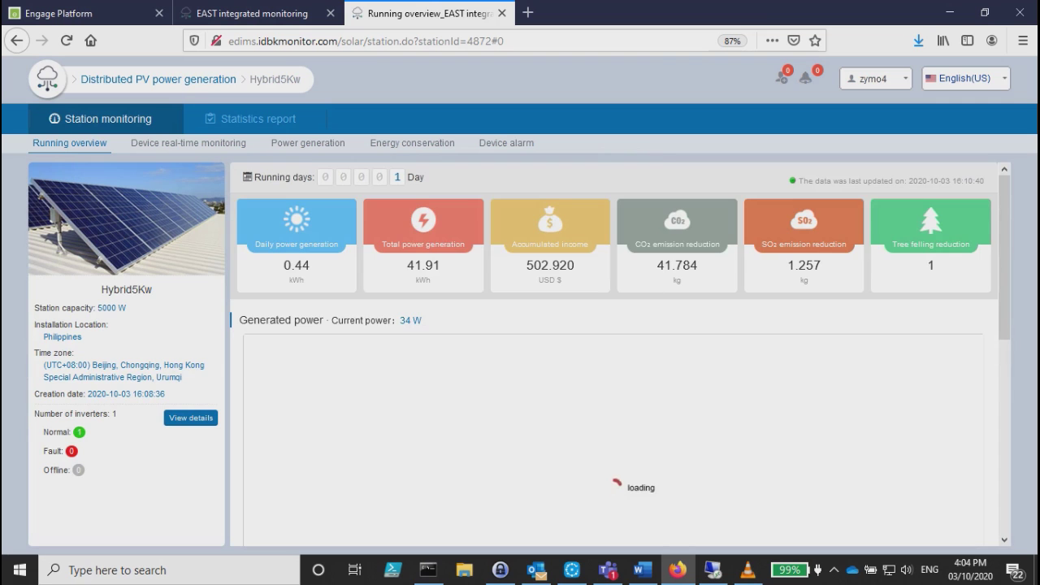
scroll(617, 406, "down", 3)
scroll(650, 365, "up", 3)
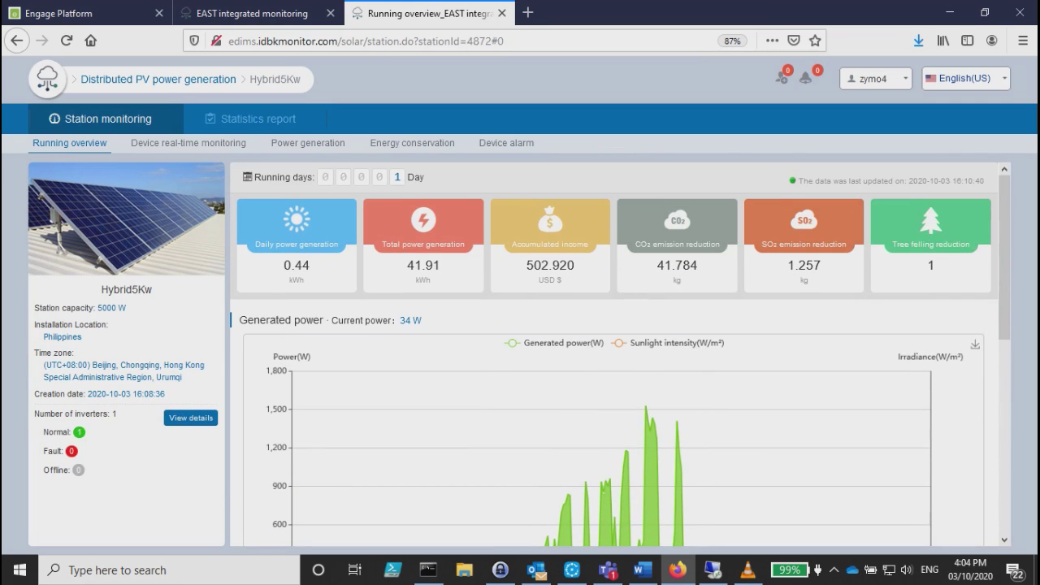
scroll(545, 414, "down", 3)
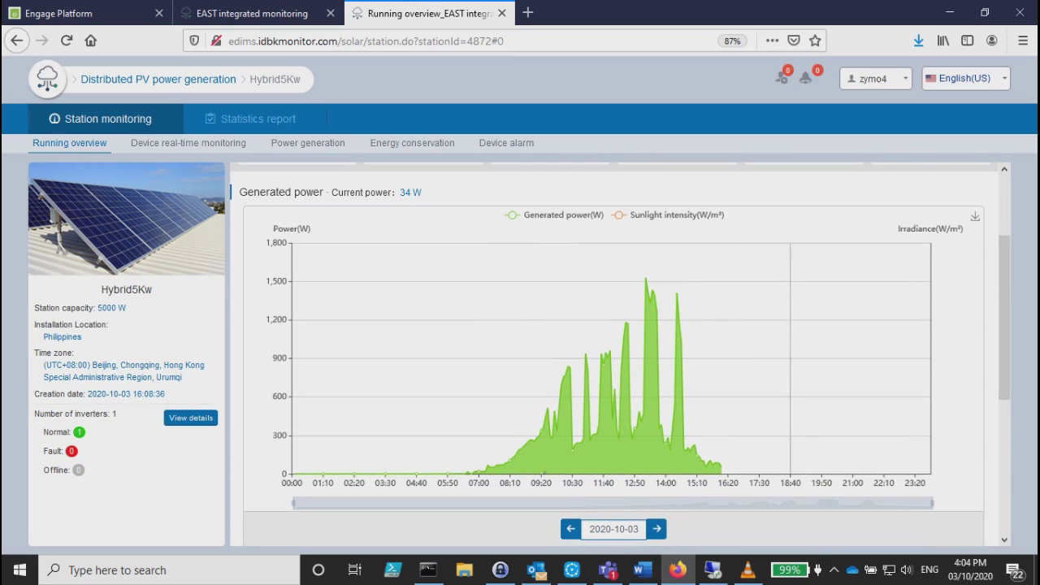
scroll(731, 366, "up", 2)
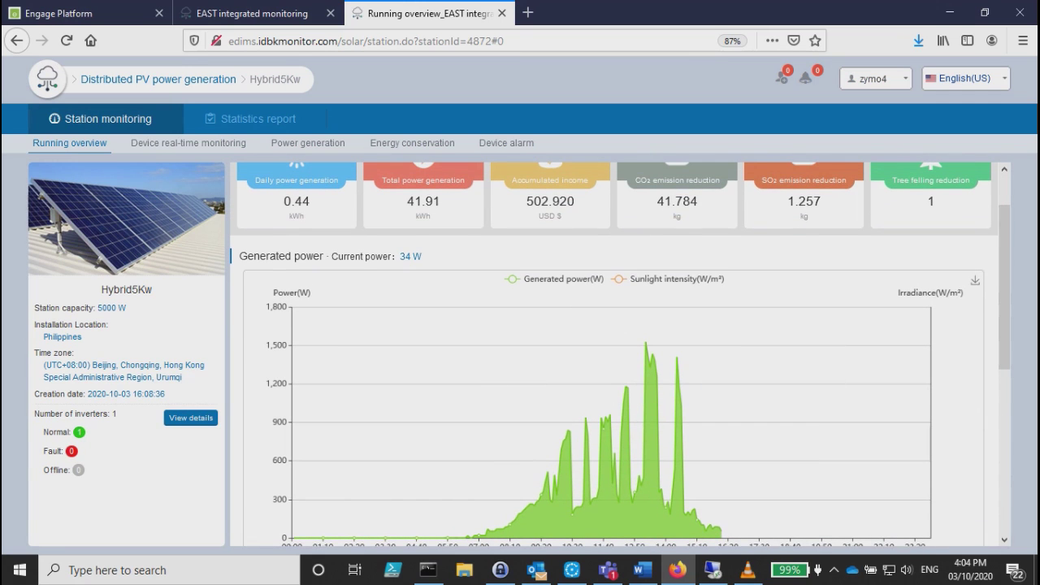
Hide and re-show the Sunlight intensity and Generated power series on the overview chart.
left_click(666, 279)
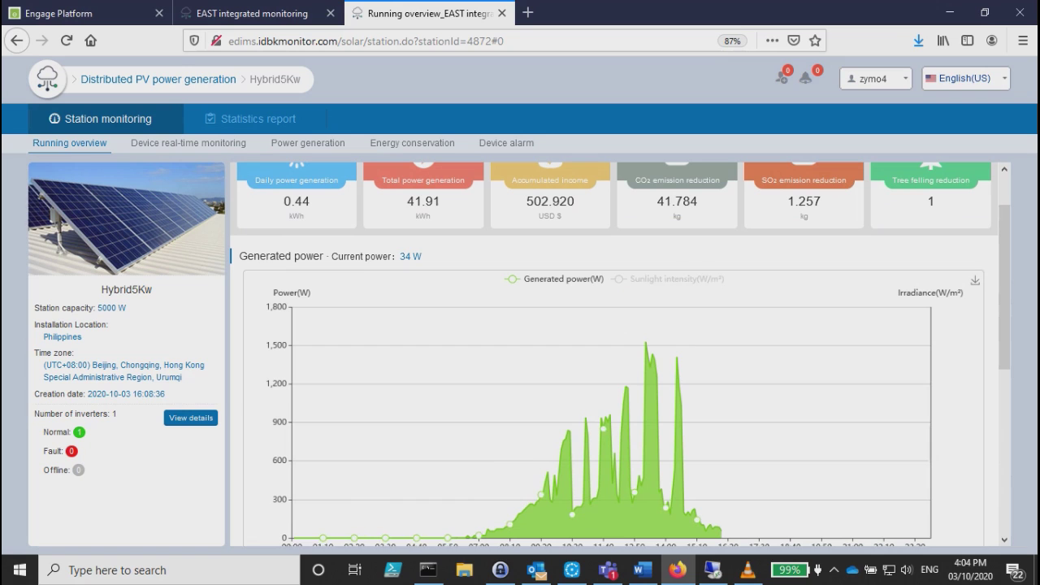
left_click(561, 278)
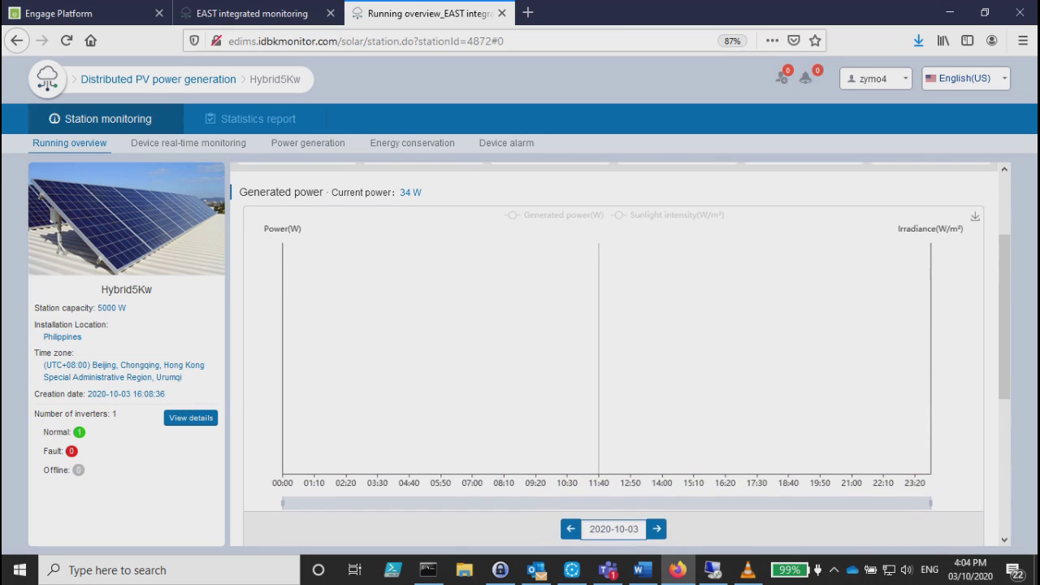
scroll(620, 354, "down", 1)
left_click(561, 215)
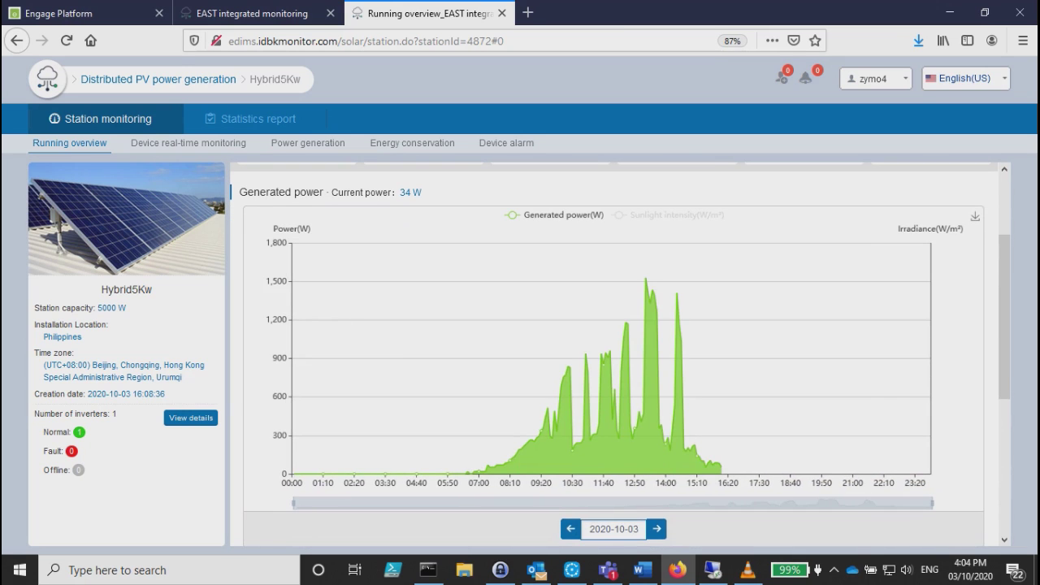
left_click(674, 214)
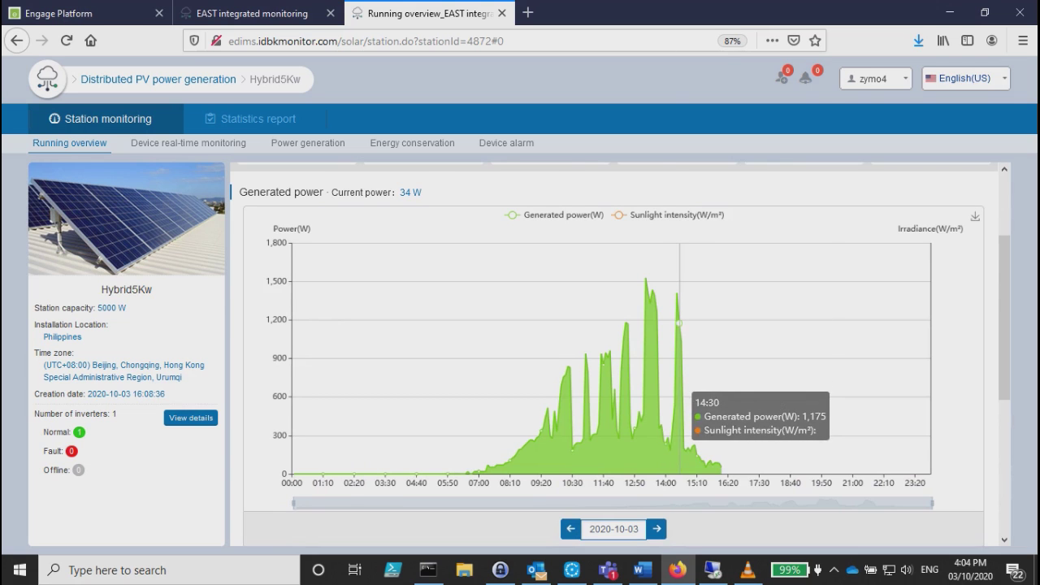
scroll(679, 406, "up", 2)
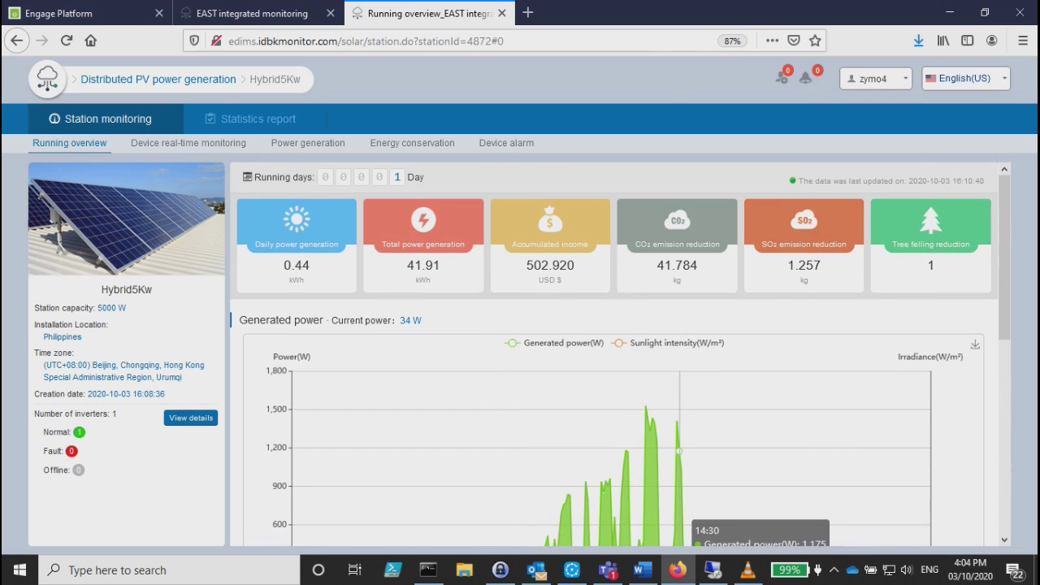
scroll(680, 449, "down", 6)
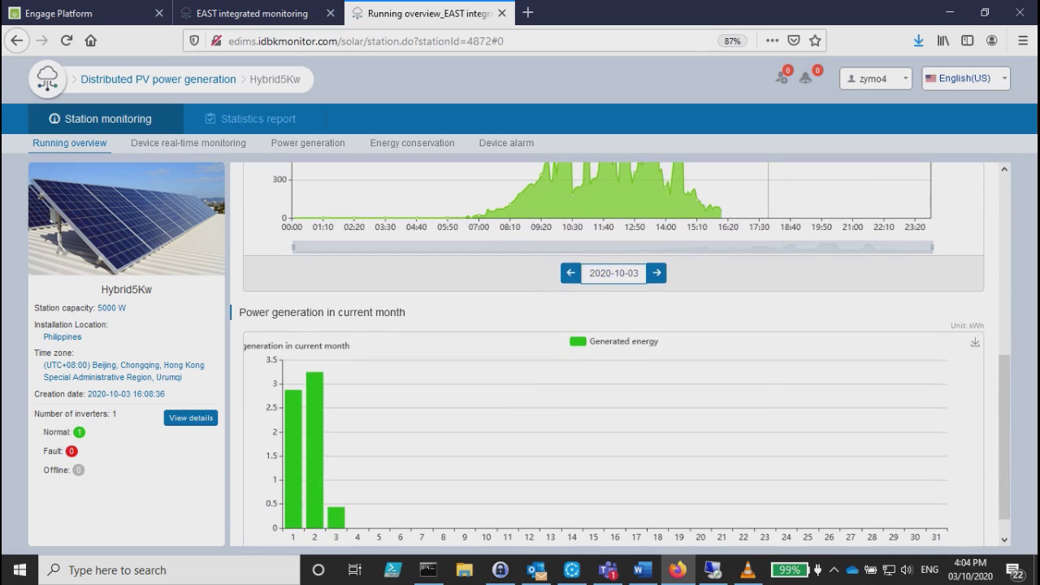
scroll(680, 449, "up", 7)
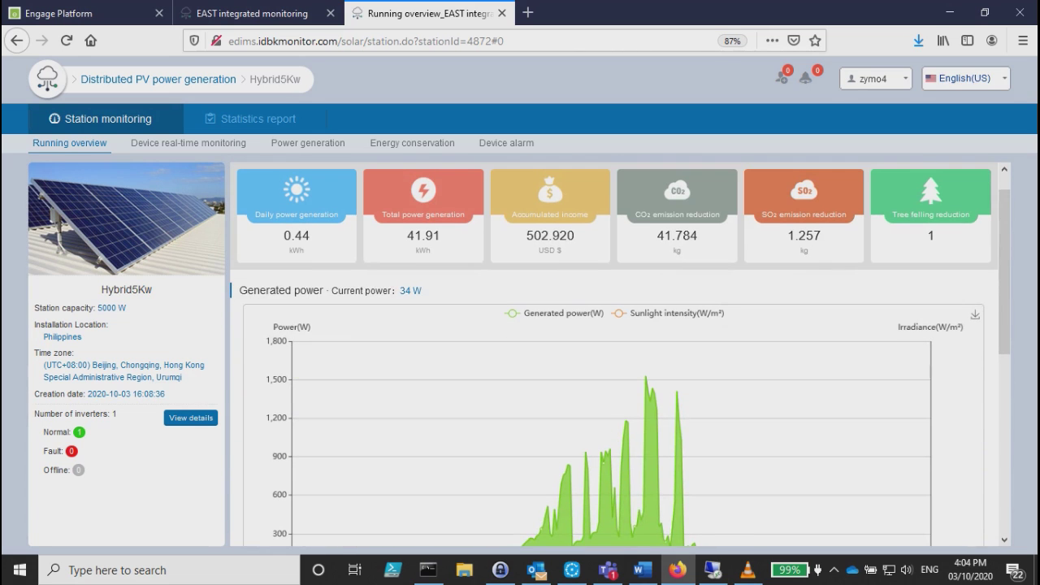
scroll(679, 449, "up", 1)
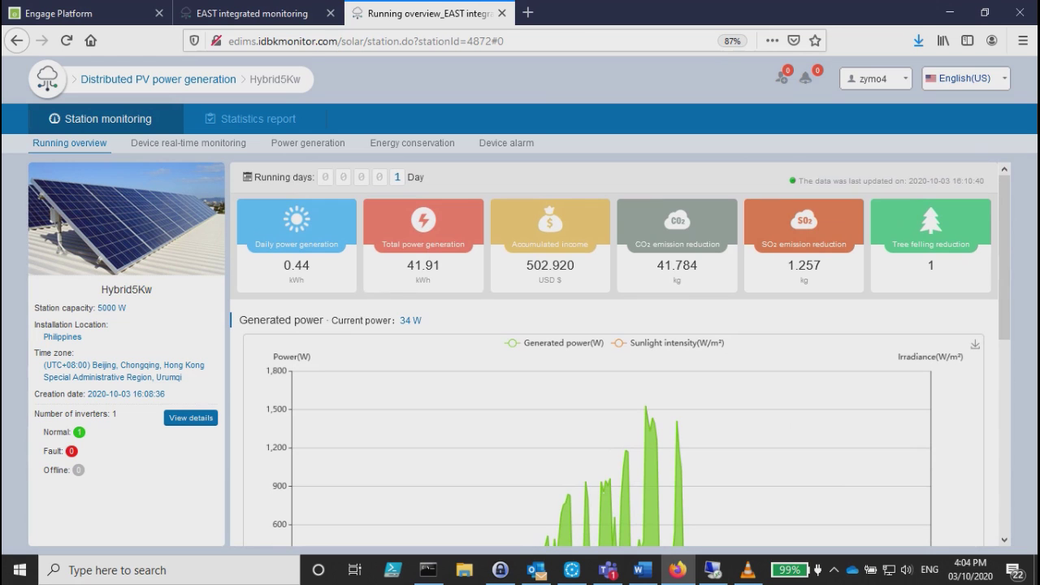
scroll(620, 354, "down", 2)
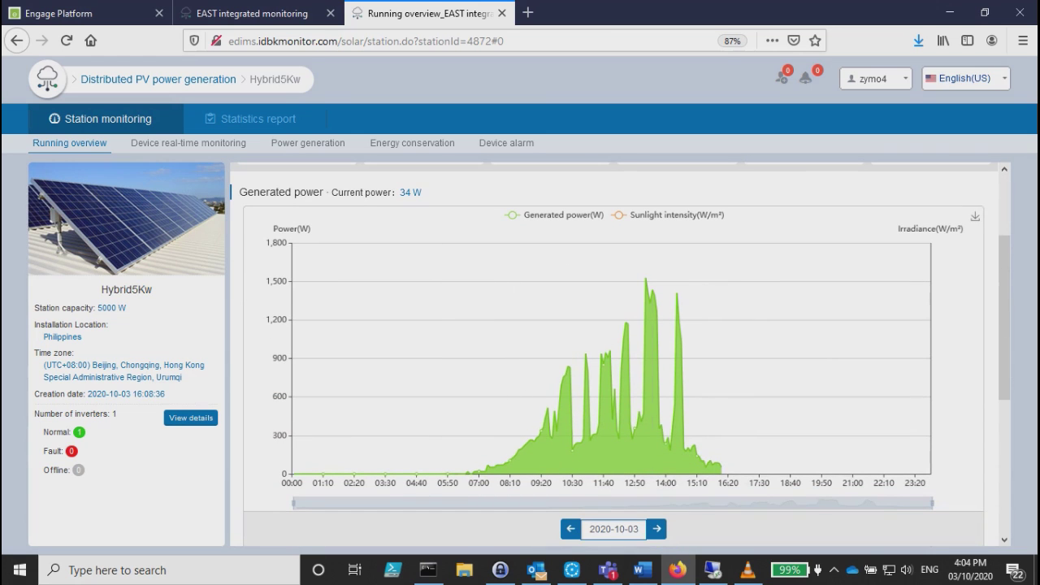
scroll(715, 464, "up", 2)
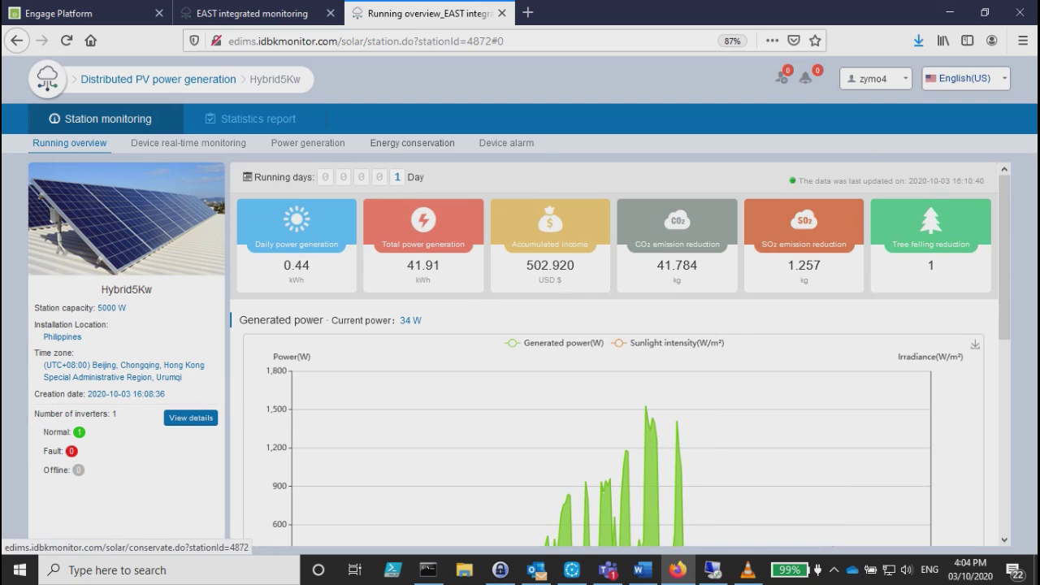
View the monthly report per device, then export the 2020 annual report as Excel.
left_click(252, 118)
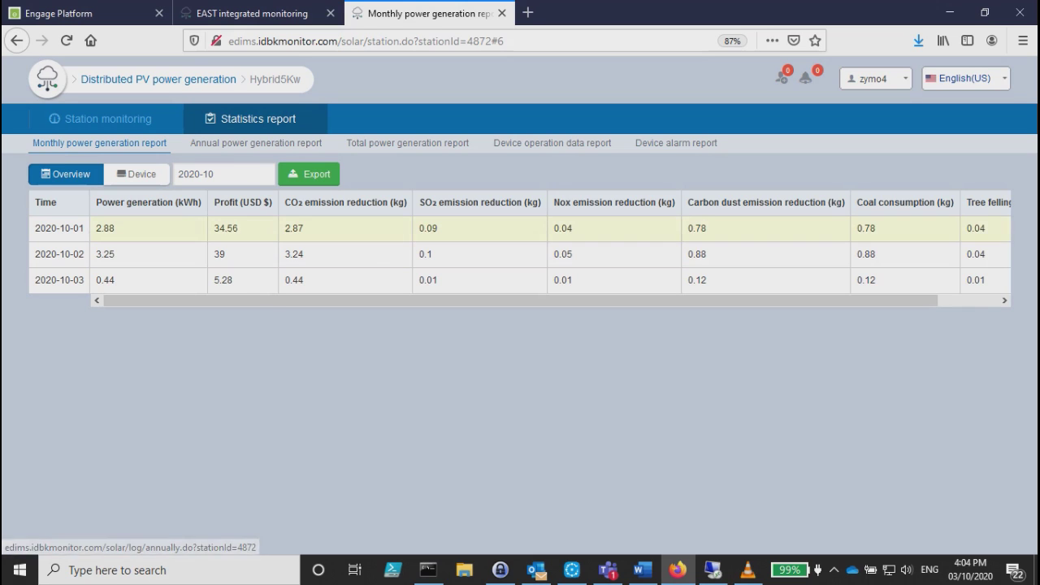
left_click(137, 174)
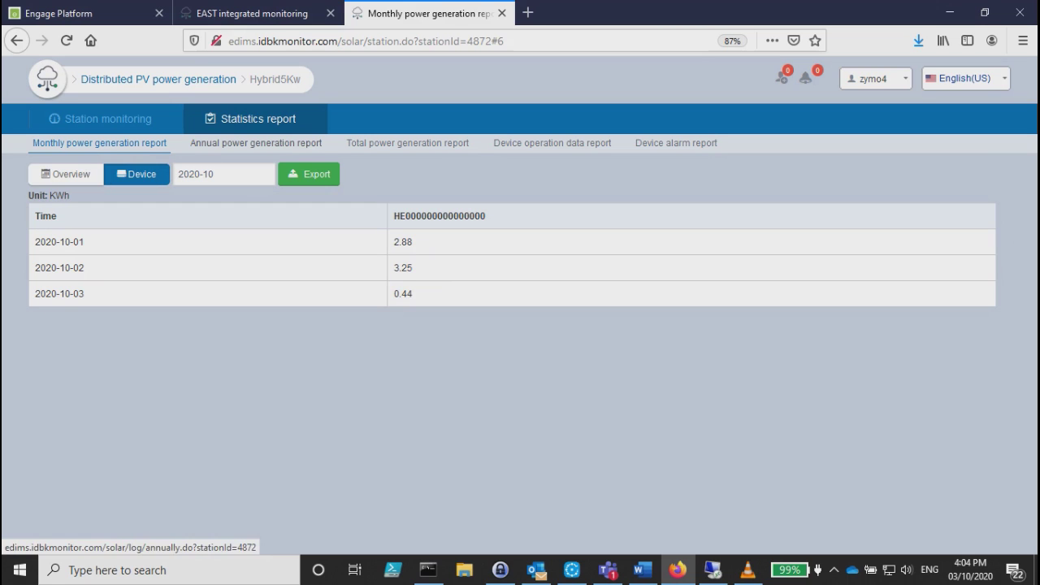
left_click(280, 144)
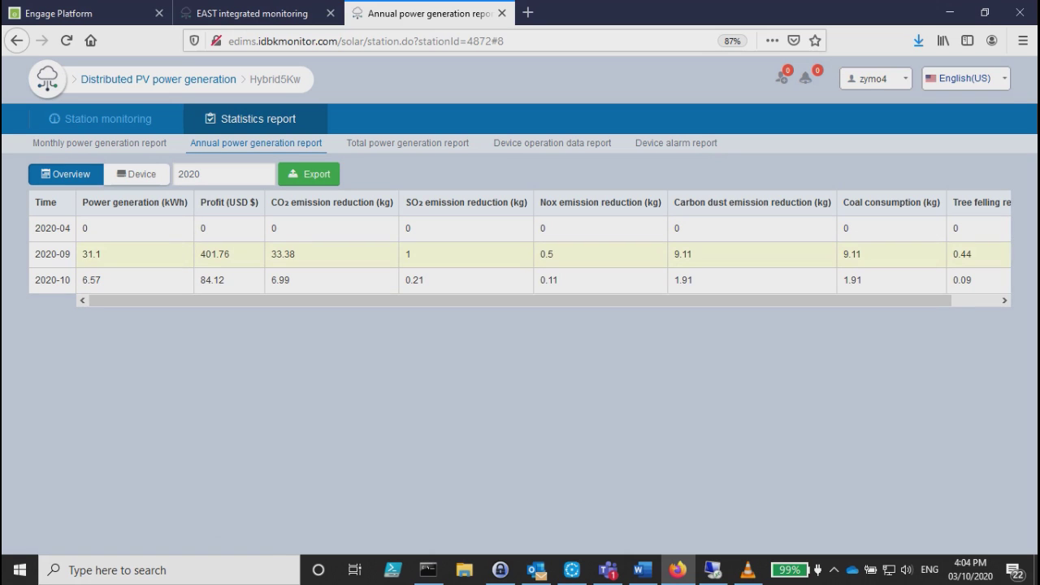
scroll(544, 244, "right", 1)
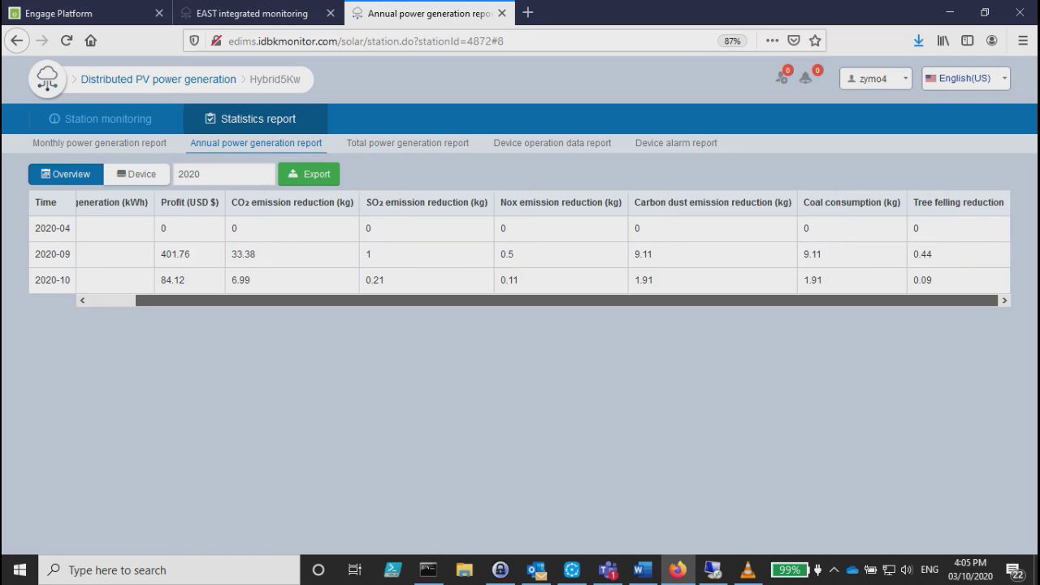
scroll(543, 244, "left", 1)
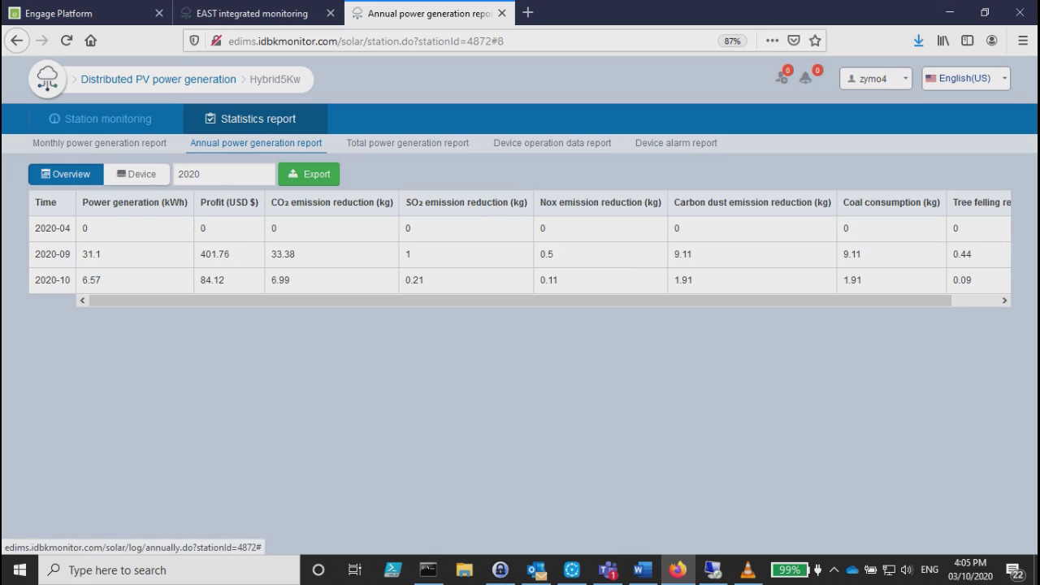
left_click(309, 174)
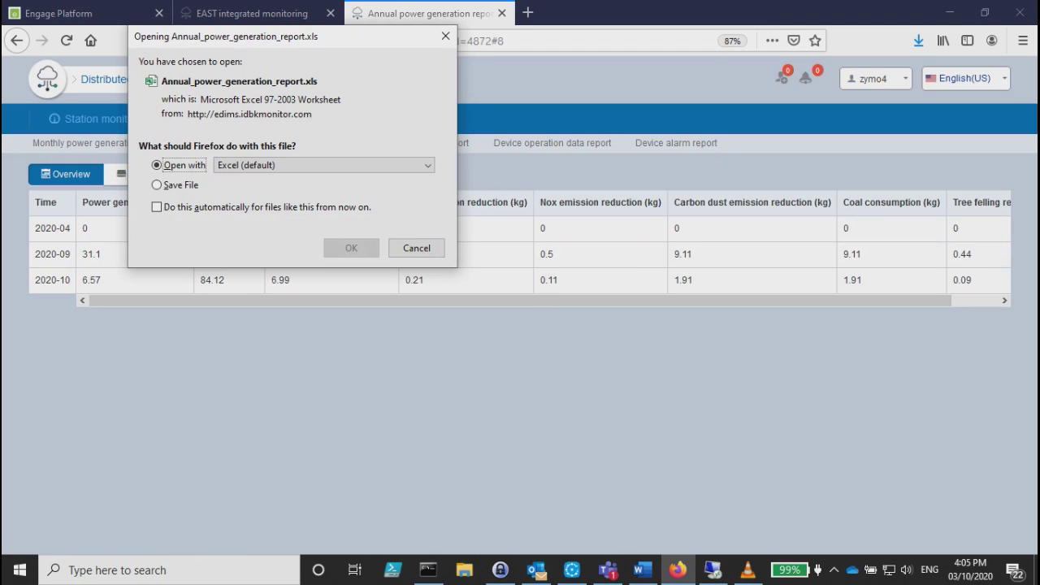
key("Escape")
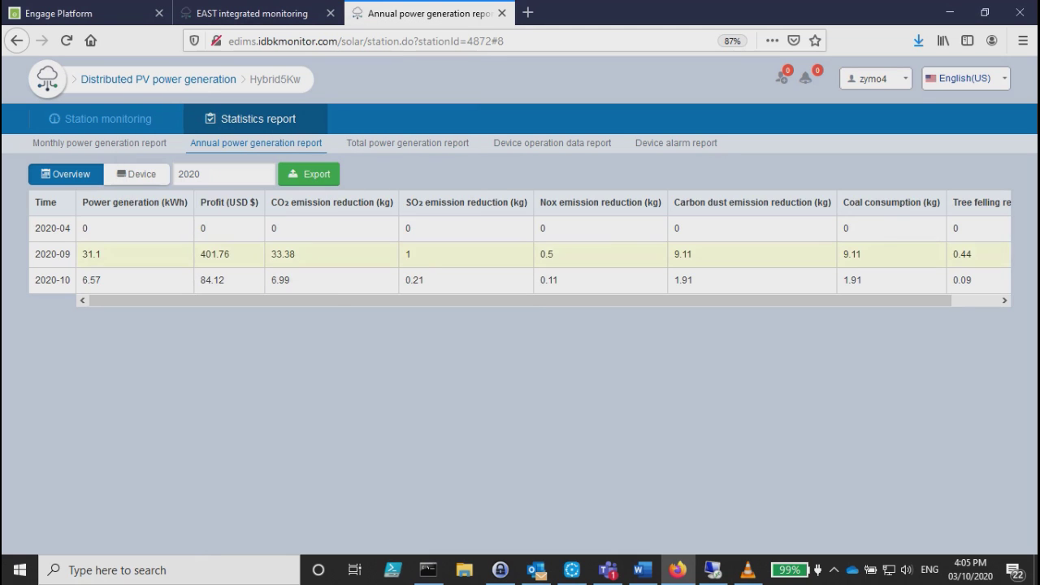
Export the total power generation report and dismiss the download prompt.
left_click(407, 143)
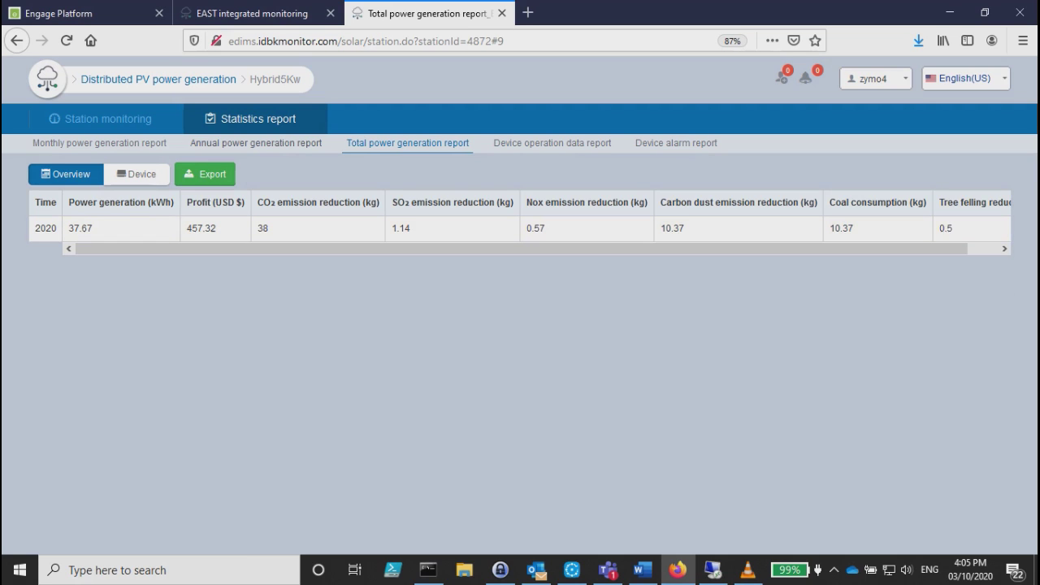
left_click(205, 174)
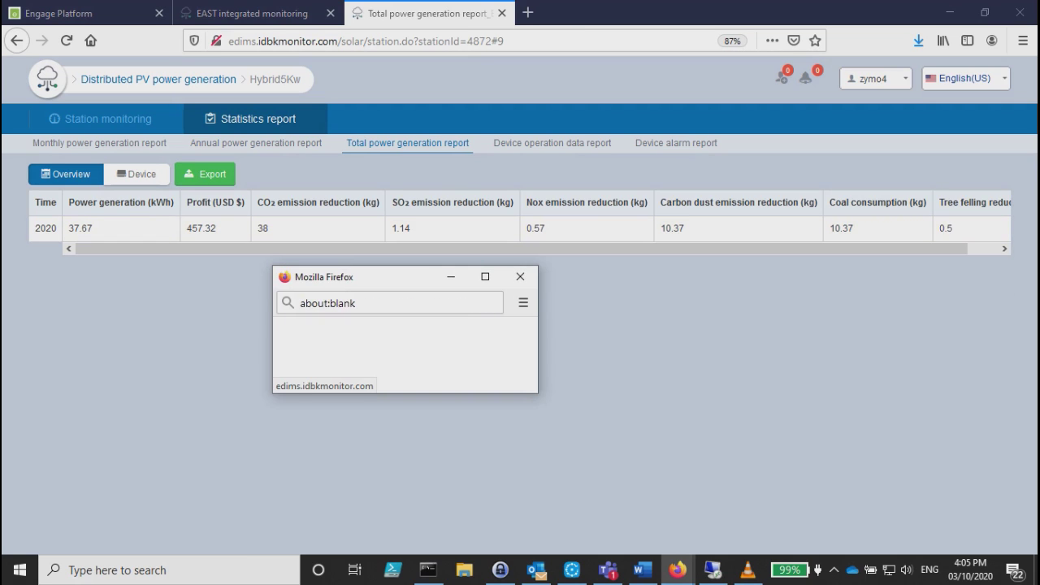
key("Escape")
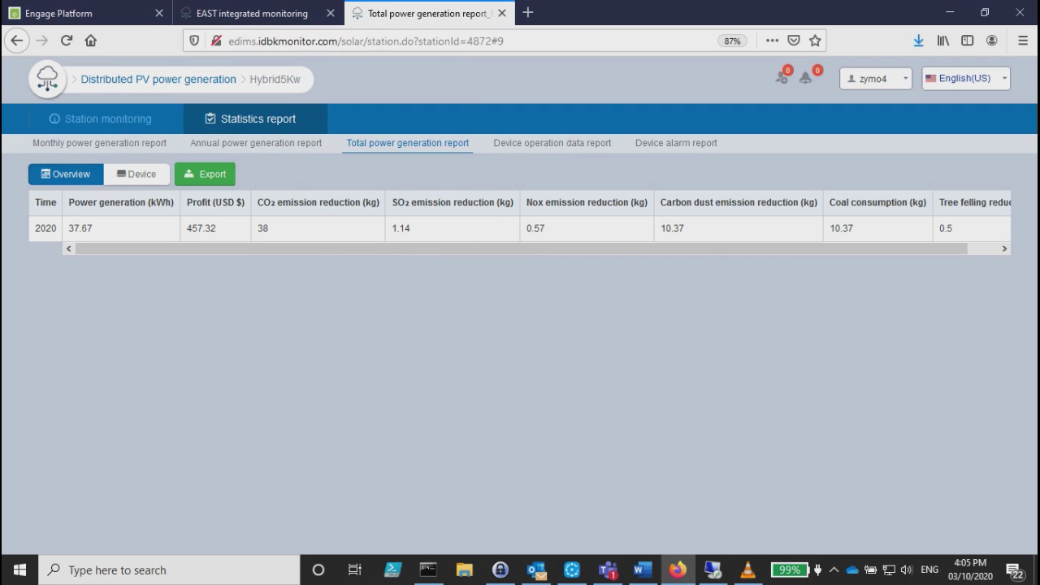
Open the 2020-10-03 device operation data report and scroll through its PV, inverter, battery and grid columns.
left_click(553, 143)
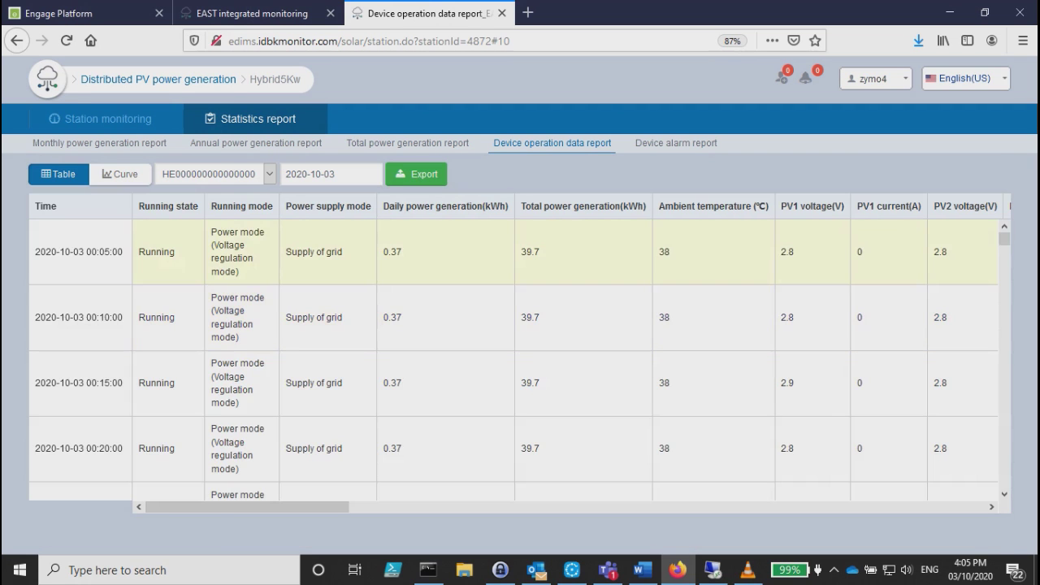
scroll(514, 361, "down", 2)
scroll(514, 373, "down", 5)
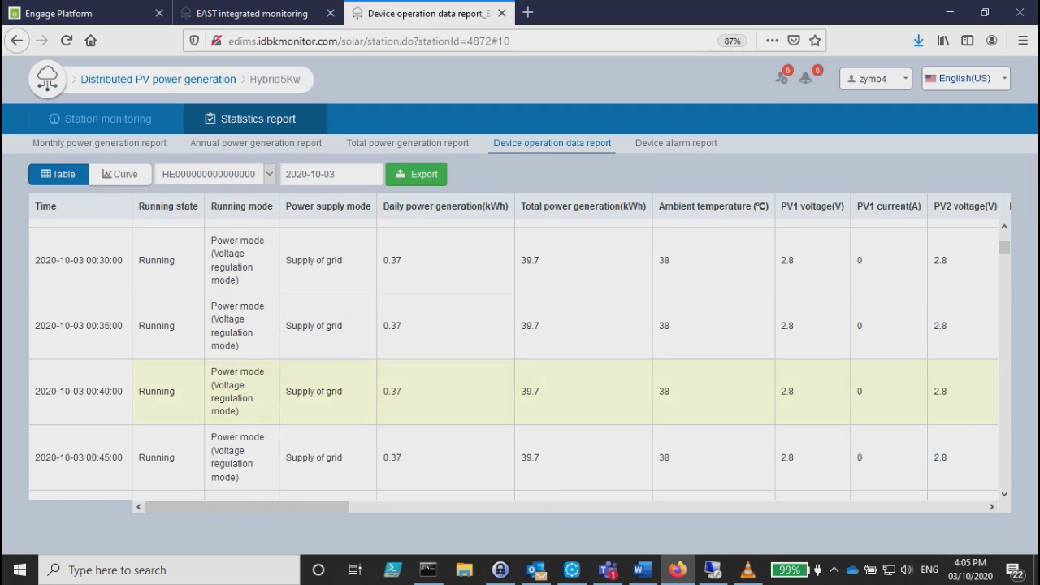
scroll(514, 421, "up", 5)
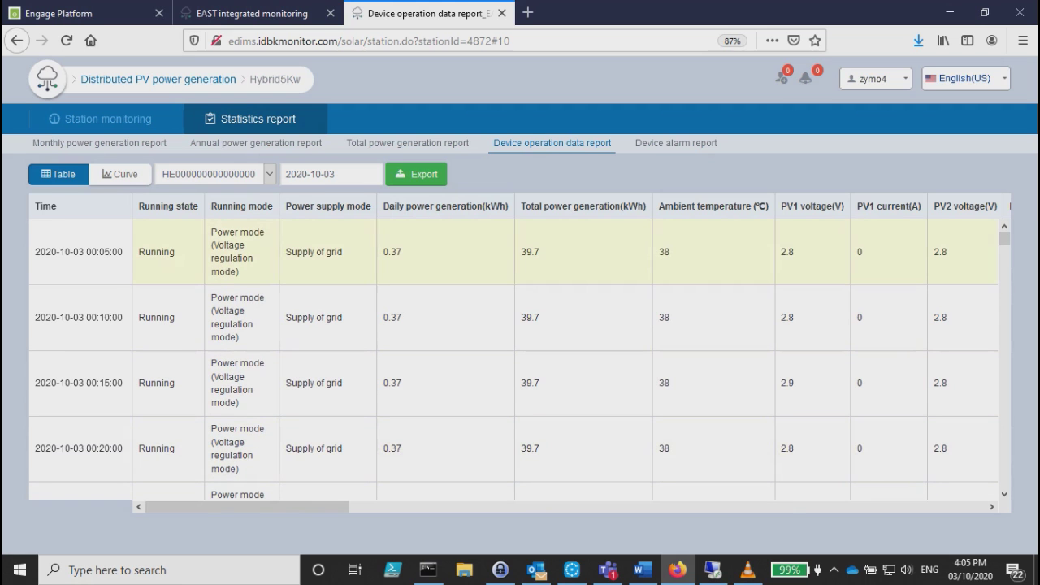
scroll(513, 252, "right", 3)
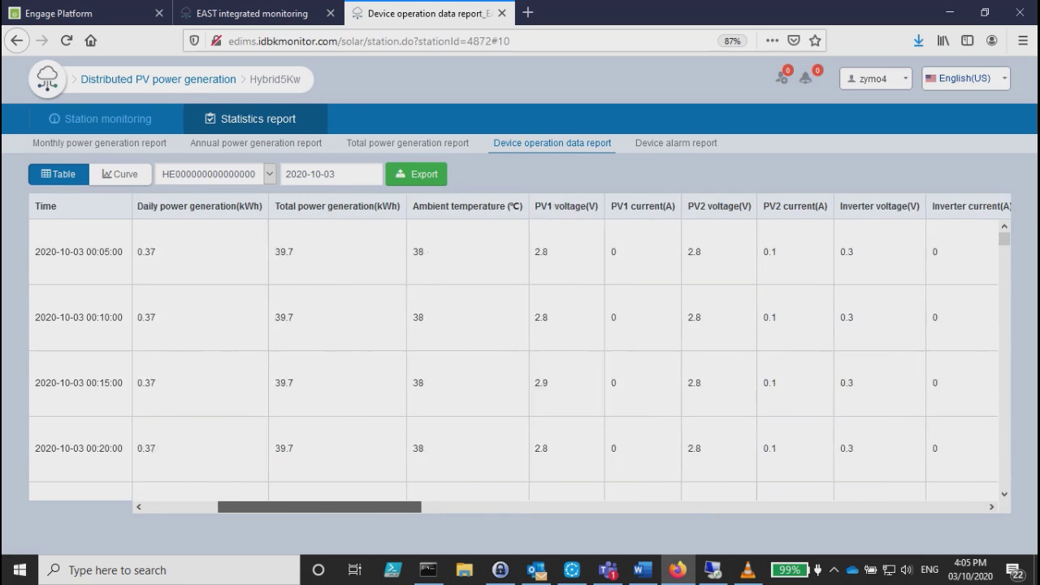
left_click_drag(538, 206, 562, 207)
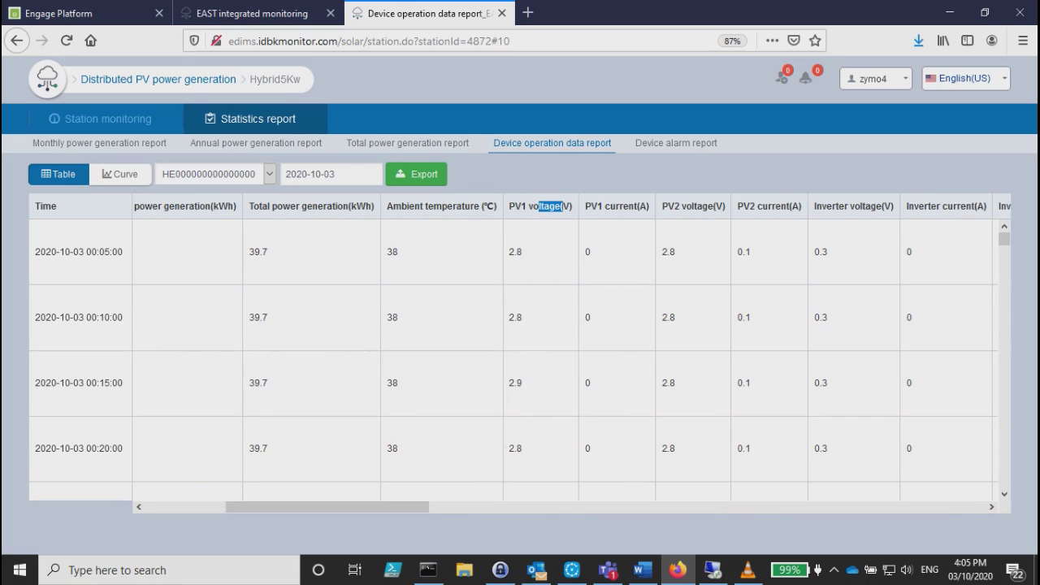
left_click_drag(681, 206, 723, 207)
left_click_drag(327, 507, 532, 507)
left_click_drag(319, 207, 424, 206)
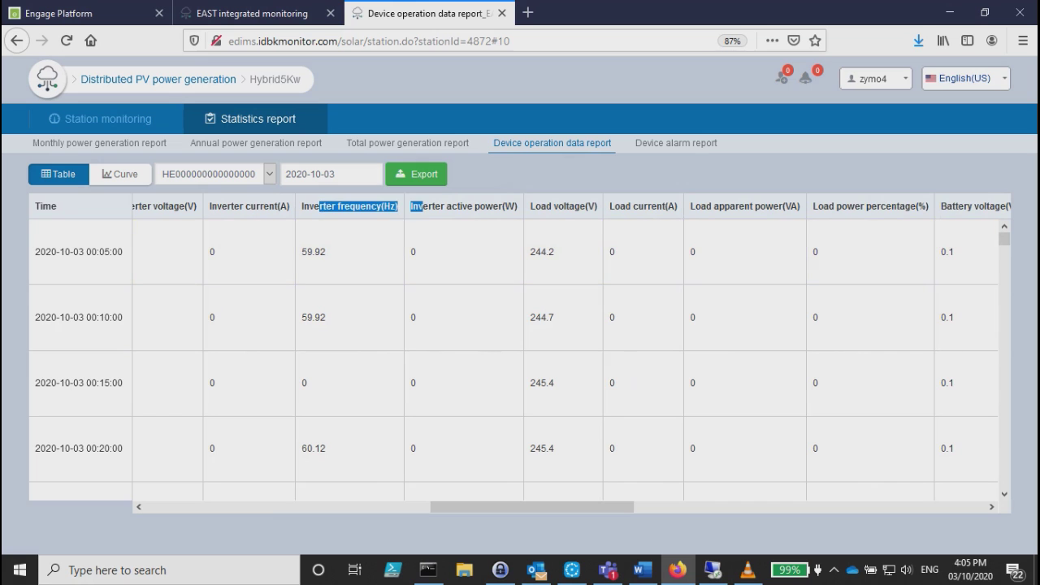
left_click_drag(227, 207, 275, 206)
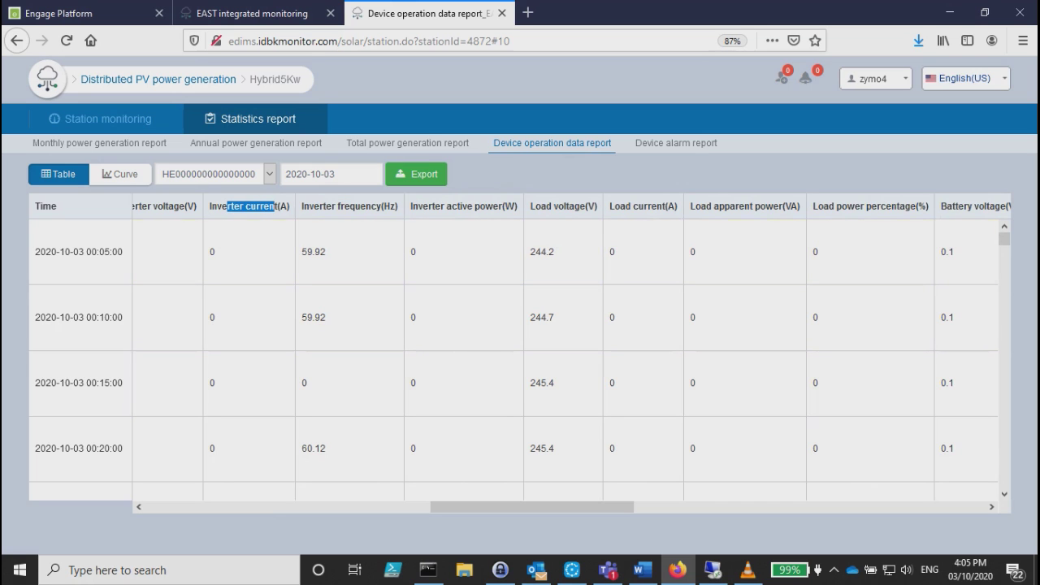
scroll(572, 349, "right", 8)
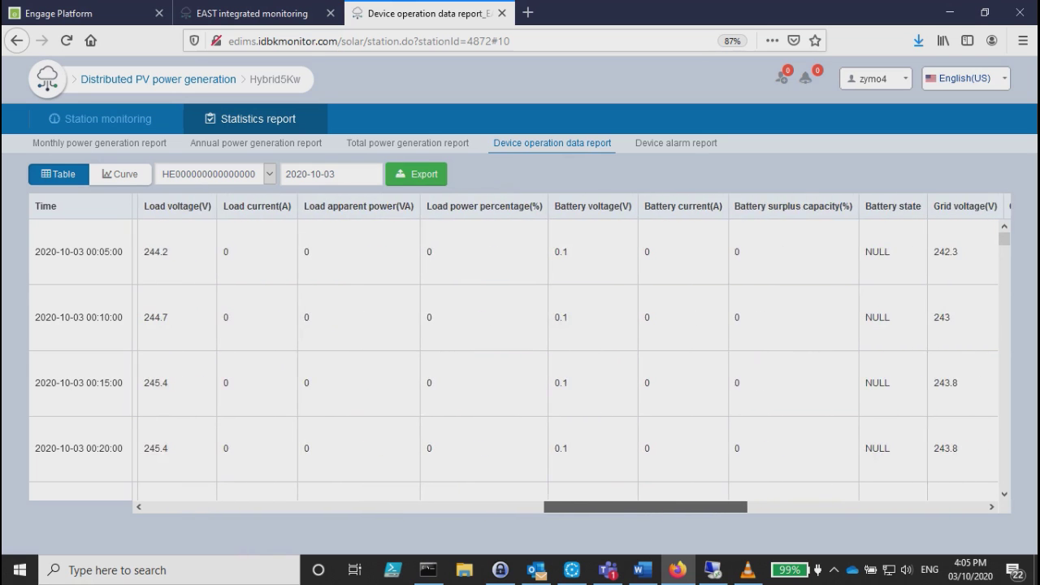
scroll(572, 325, "right", 10)
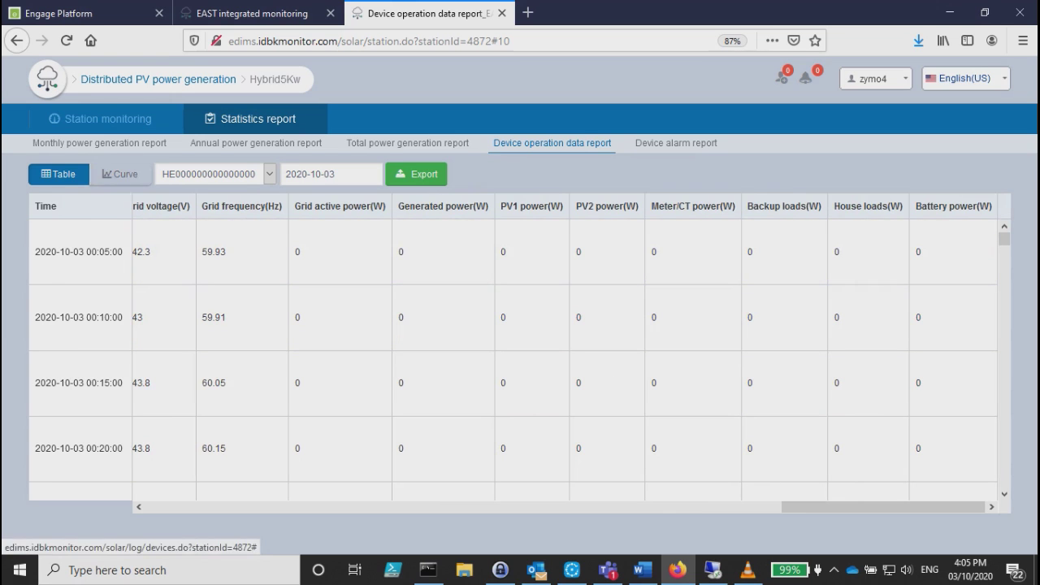
Switch the report to curve view, clear the default state curves, and briefly plot Daily power generation(kWh).
left_click(121, 173)
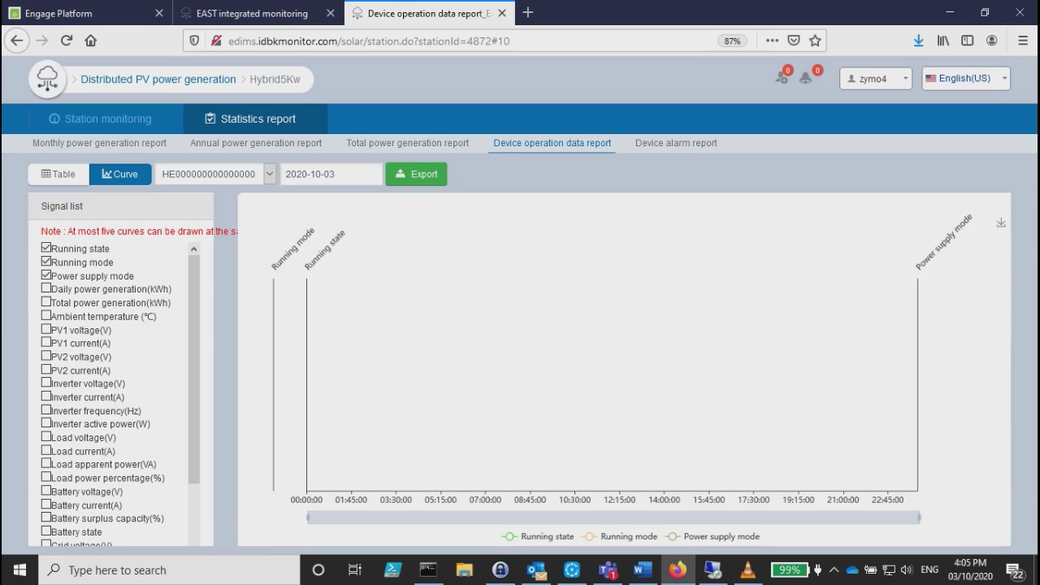
left_click(46, 248)
left_click(47, 262)
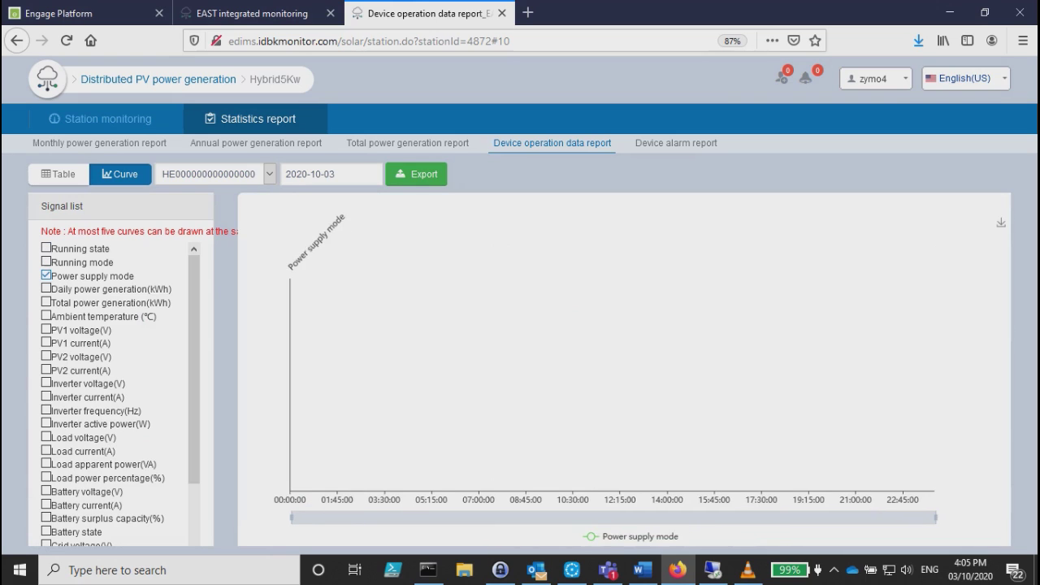
left_click(46, 275)
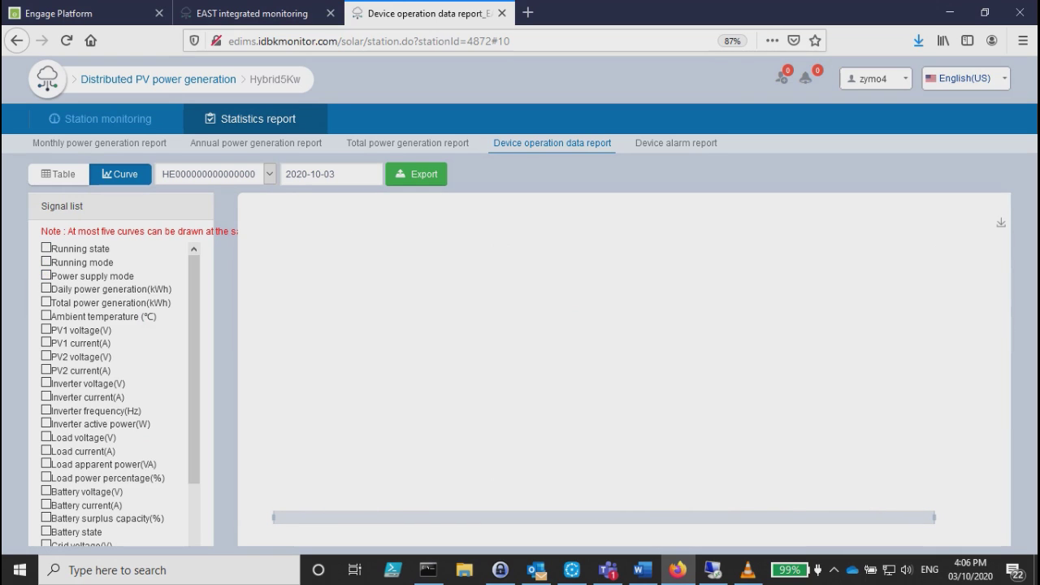
left_click(47, 288)
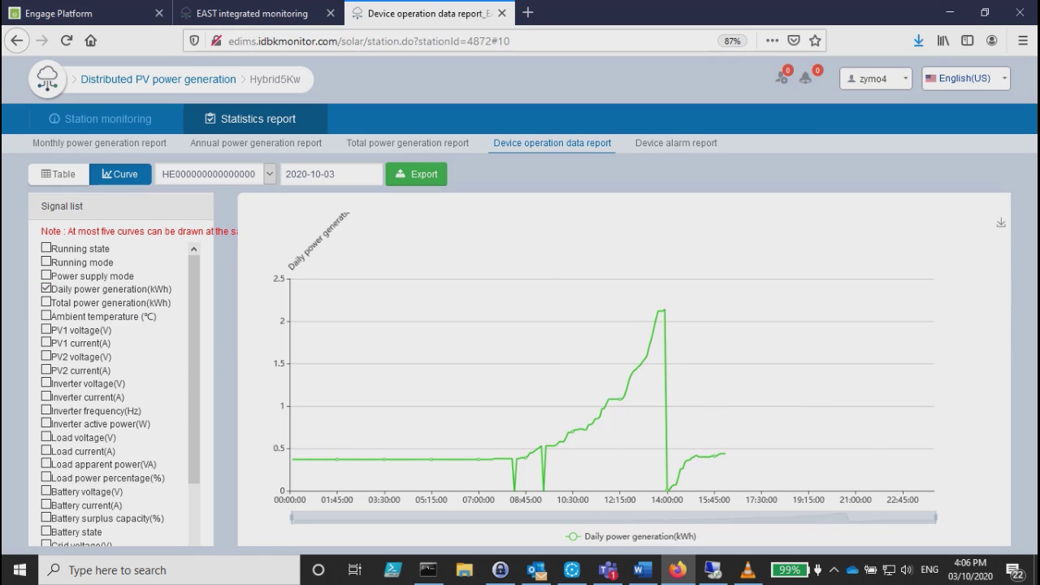
left_click(47, 288)
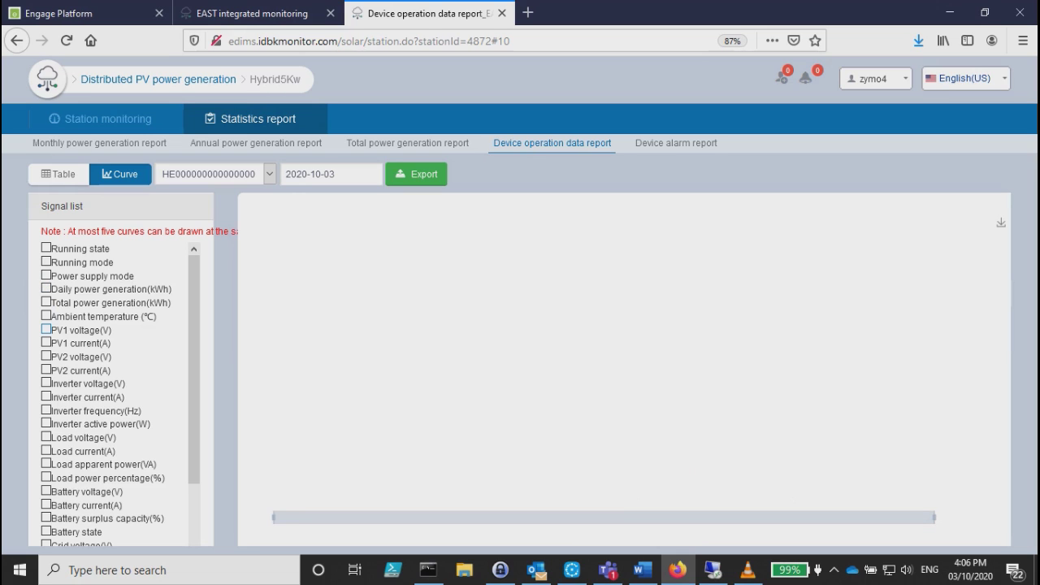
Try the PV1 voltage, Load voltage, Inverter active power and Battery state curves, ending with only Grid voltage(V).
left_click(46, 329)
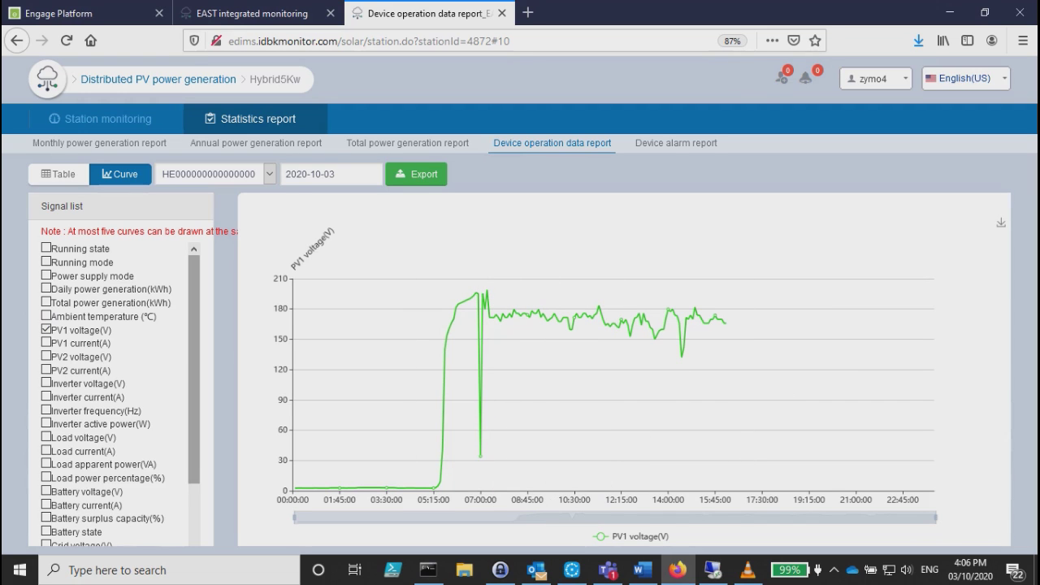
scroll(120, 394, "down", 3)
scroll(120, 394, "up", 2)
left_click(46, 293)
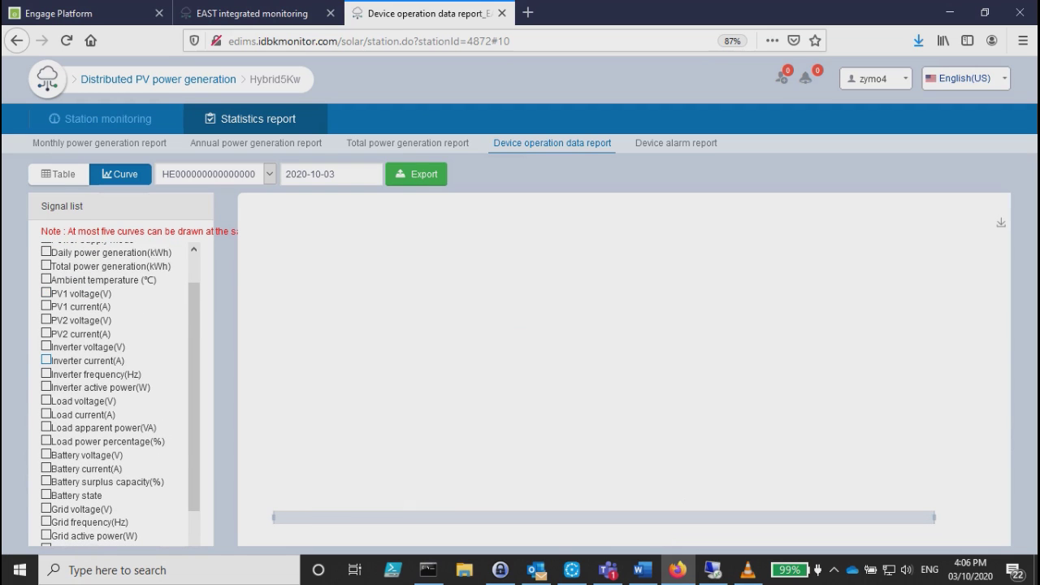
left_click(46, 401)
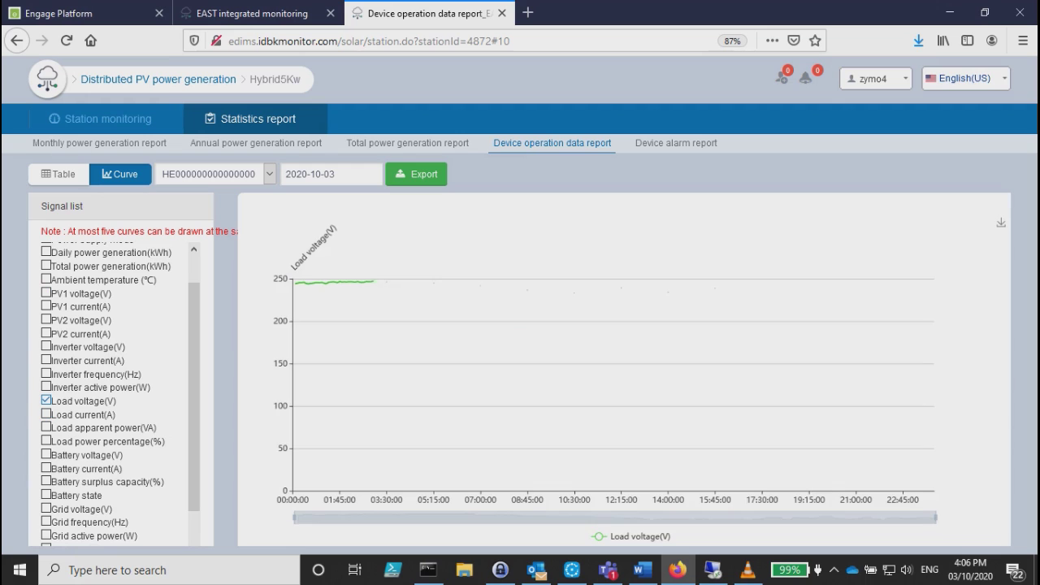
left_click(47, 400)
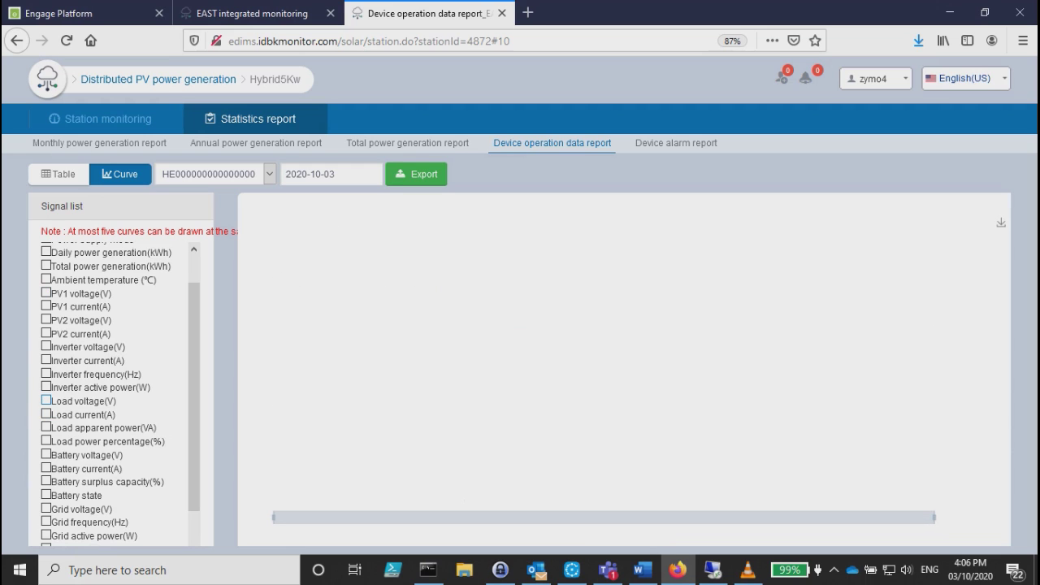
left_click(47, 387)
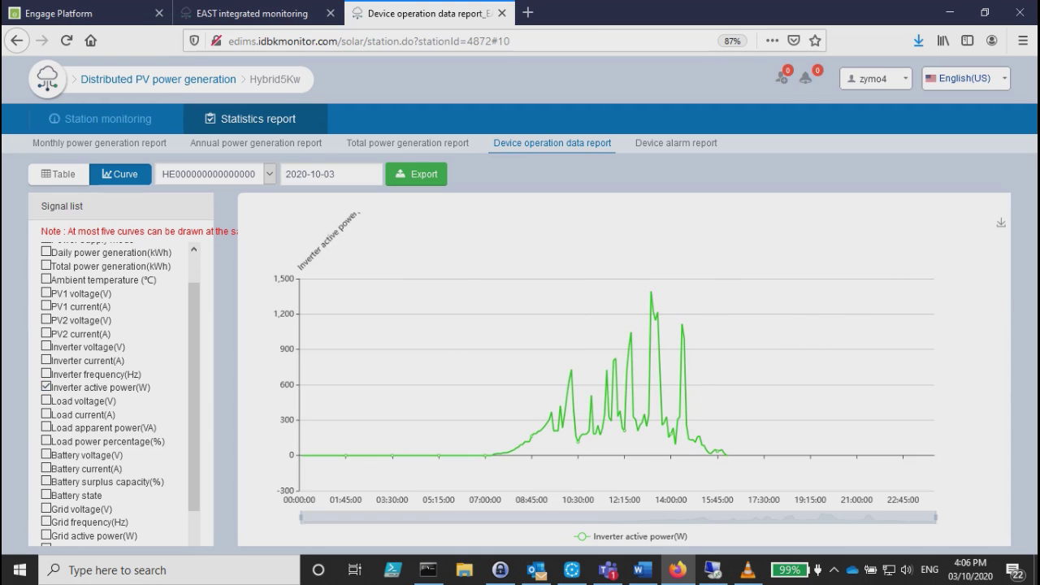
scroll(120, 393, "down", 1)
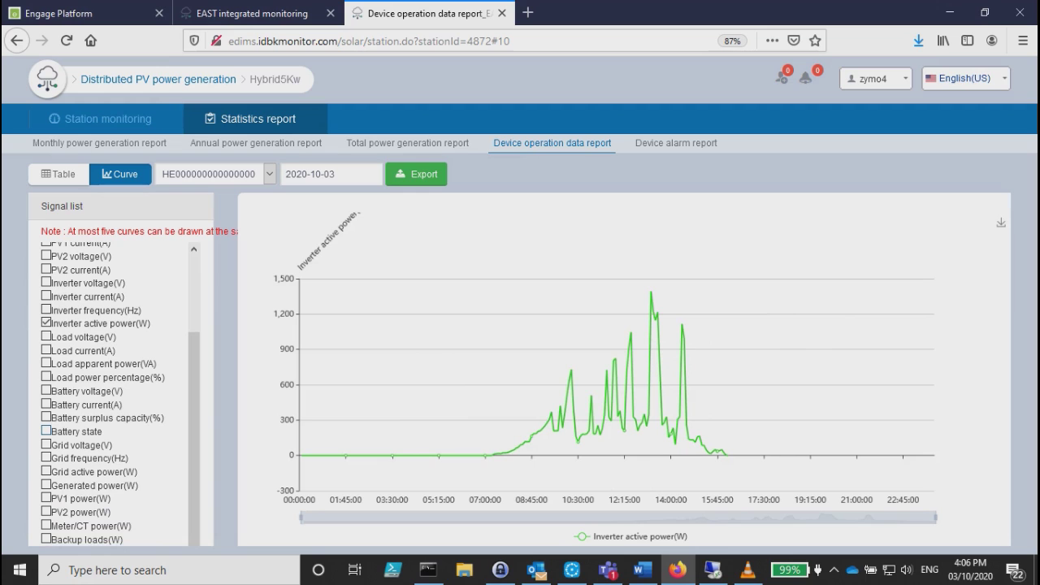
left_click(46, 432)
left_click(46, 322)
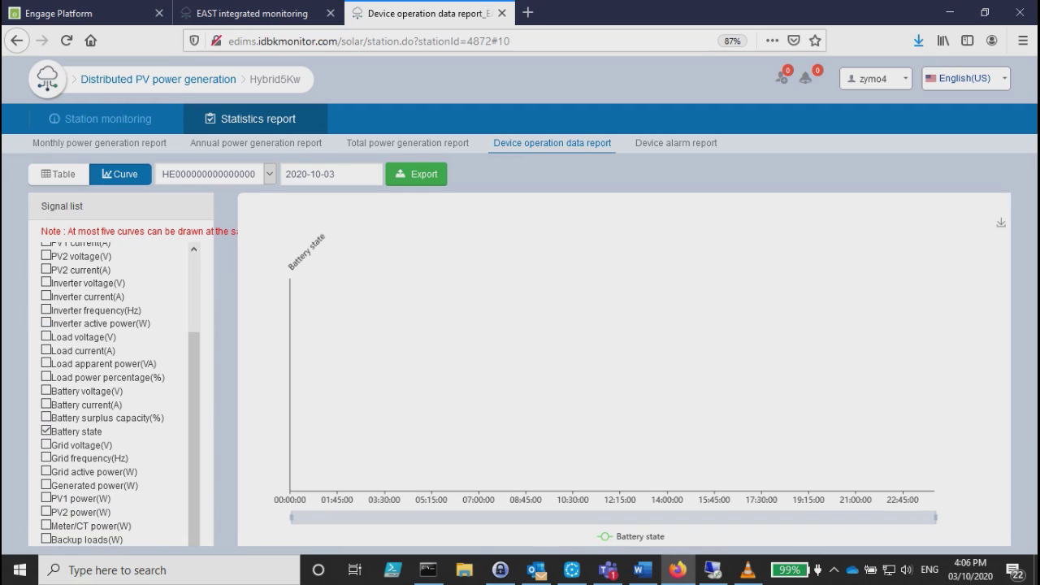
left_click(47, 431)
left_click(47, 445)
mouse_move(567, 369)
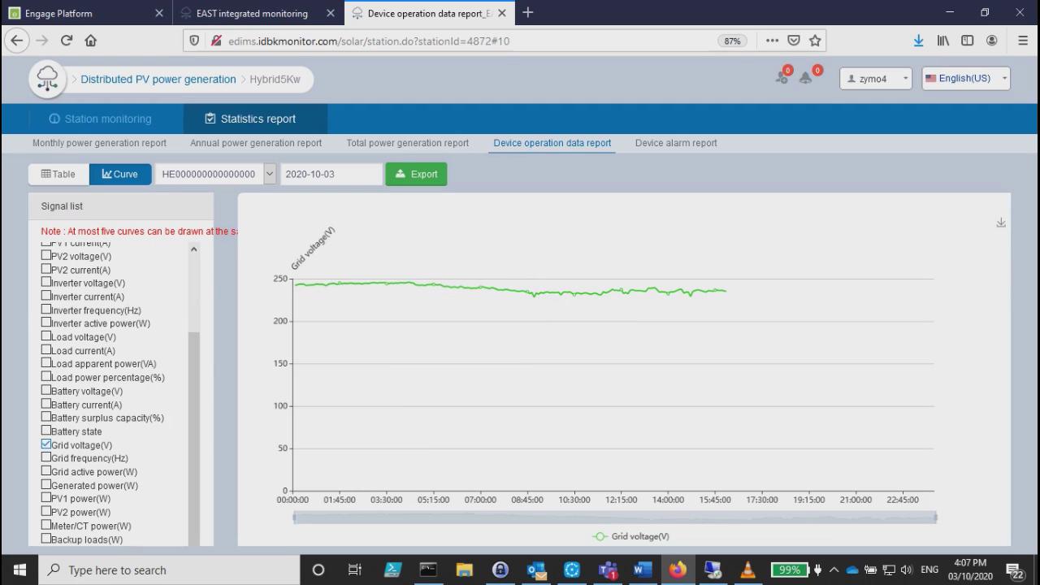
Swap the chart to Grid frequency, then Grid active power, then Generated power.
left_click(45, 445)
left_click(45, 458)
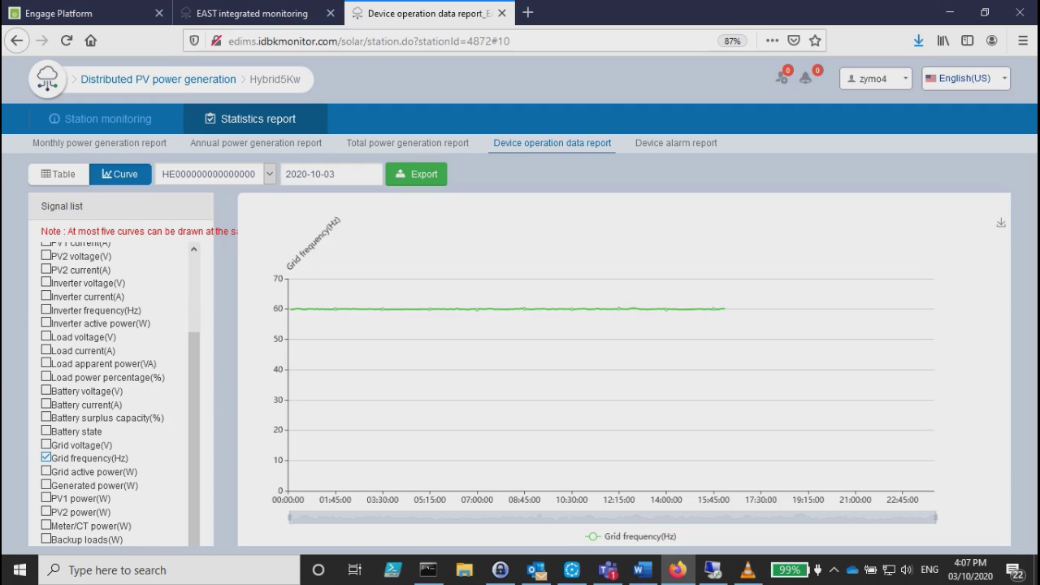
left_click(46, 458)
left_click(45, 471)
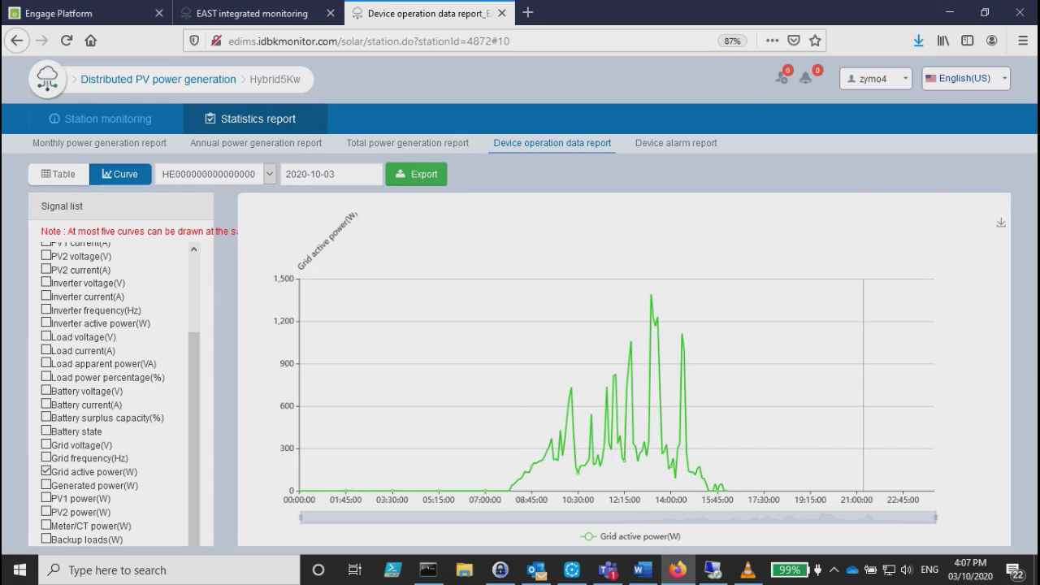
mouse_move(656, 296)
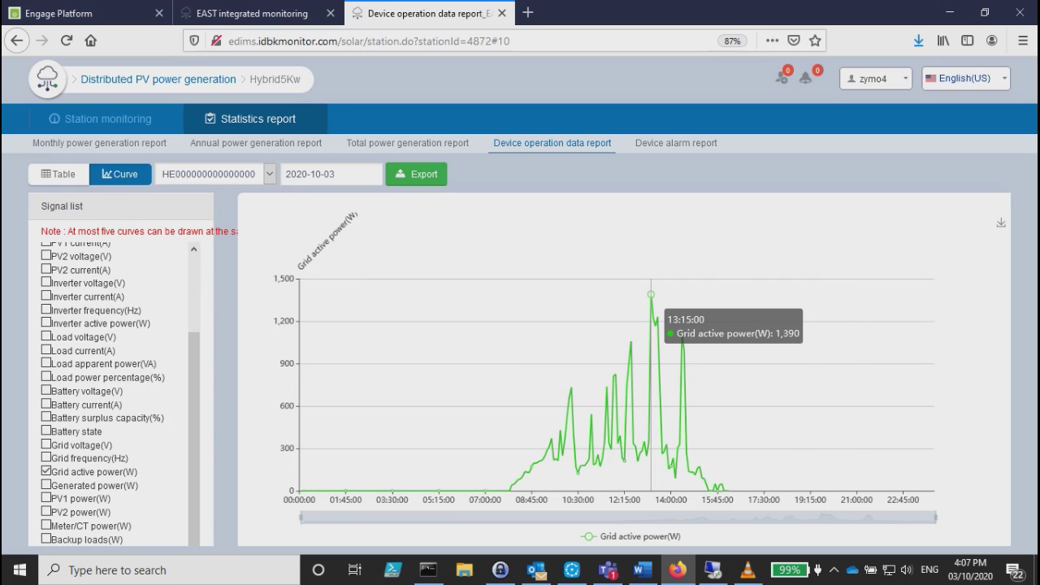
left_click(47, 470)
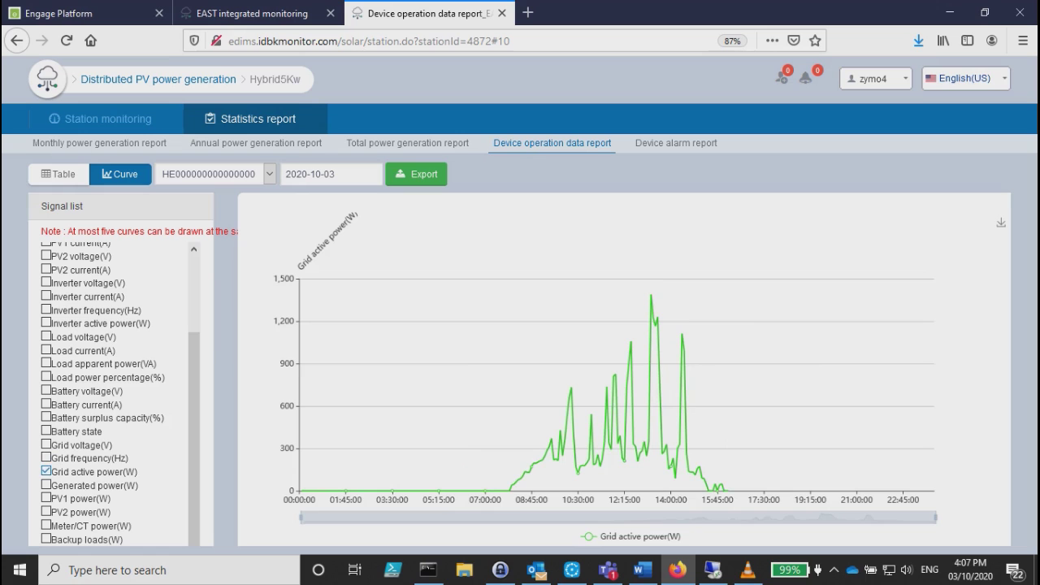
left_click(47, 484)
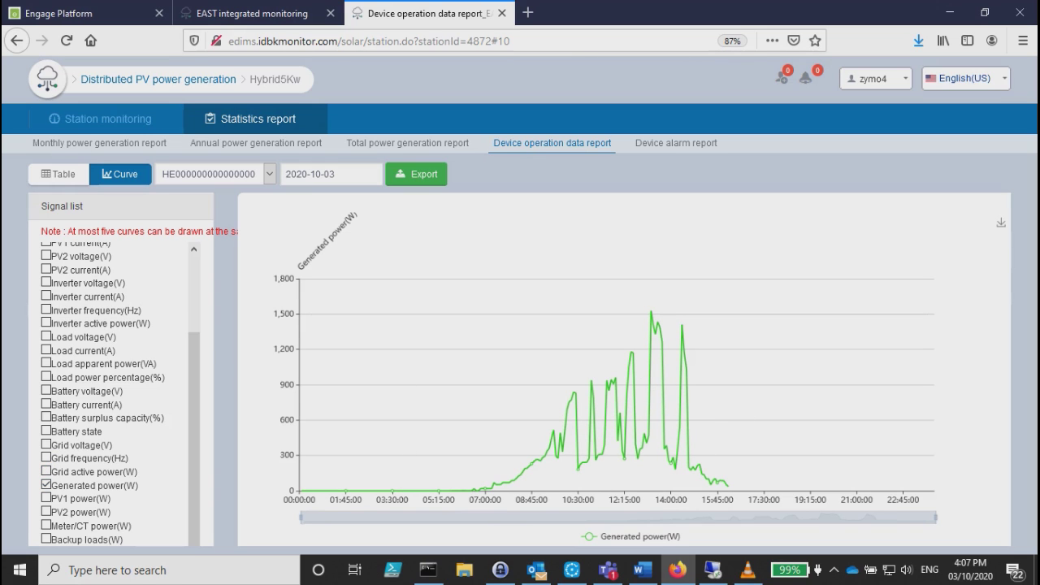
left_click(46, 471)
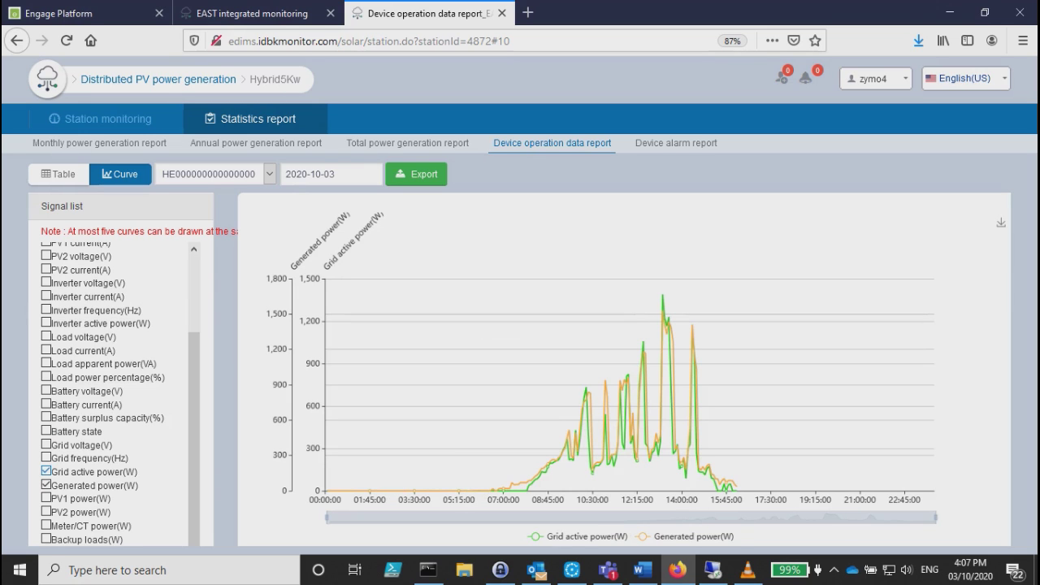
left_click(47, 471)
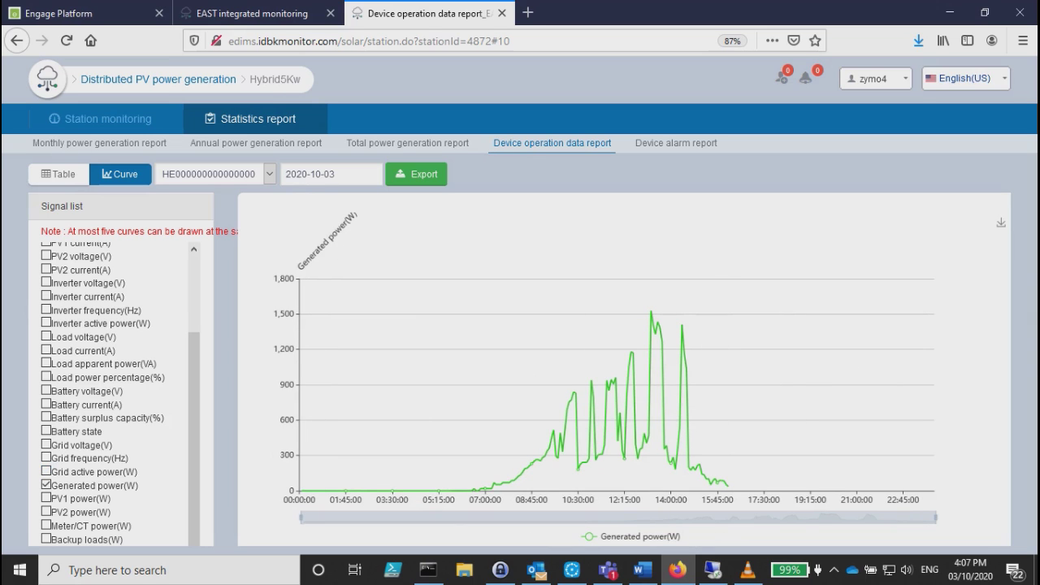
Plot Meter/CT power and Backup loads, then untick them to leave the chart empty.
left_click(47, 485)
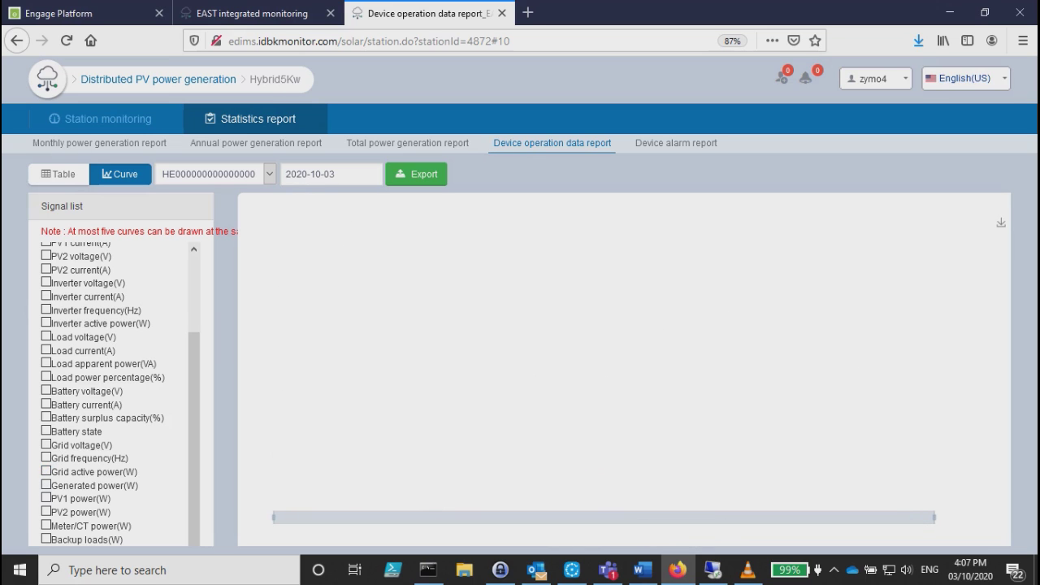
left_click(46, 525)
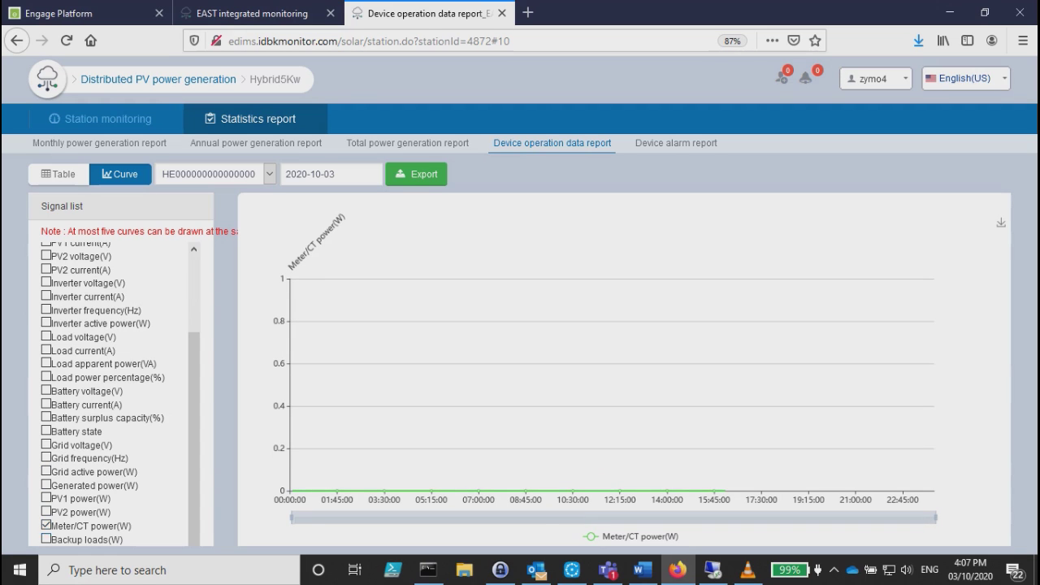
left_click(47, 538)
left_click(46, 526)
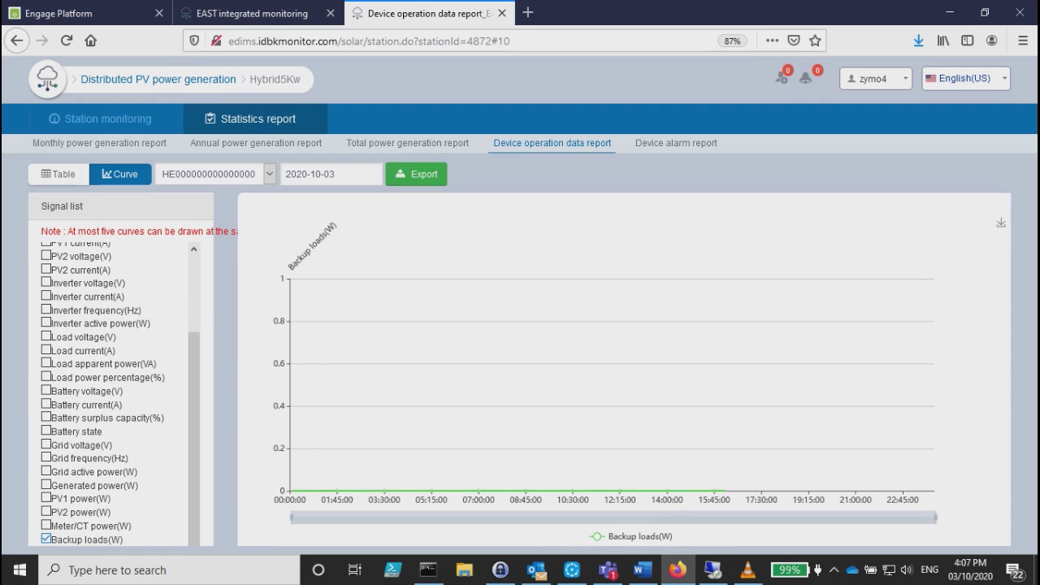
left_click(46, 539)
scroll(114, 394, "up", 3)
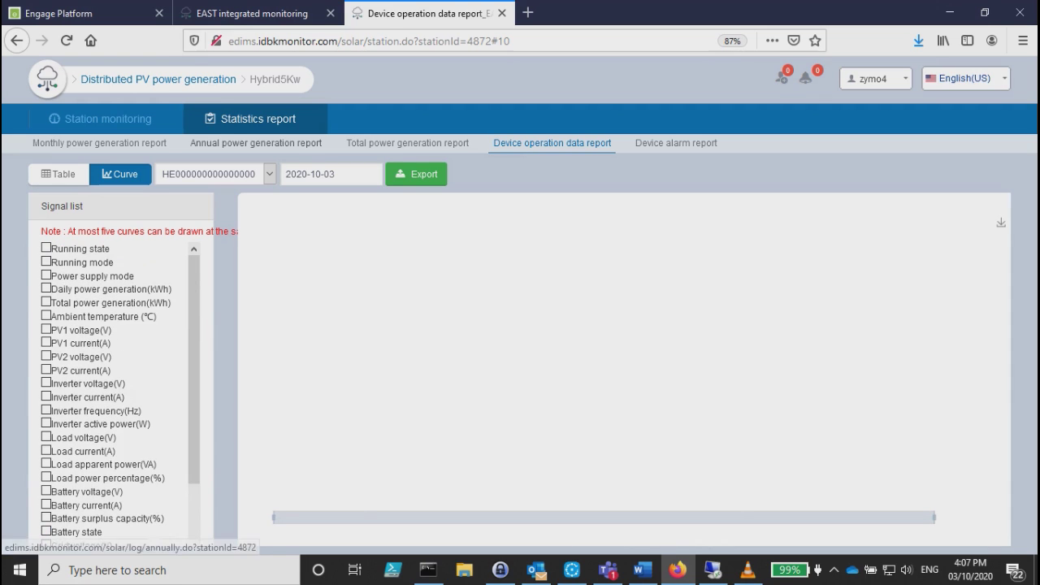
Cancel the device operation report export and open the empty Device alarm report.
left_click(416, 174)
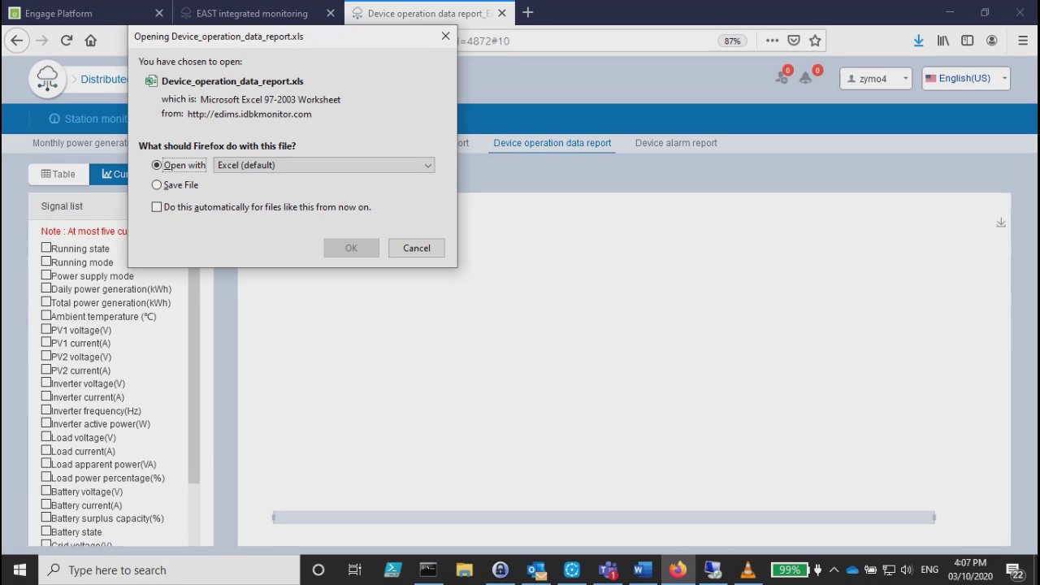
left_click(416, 248)
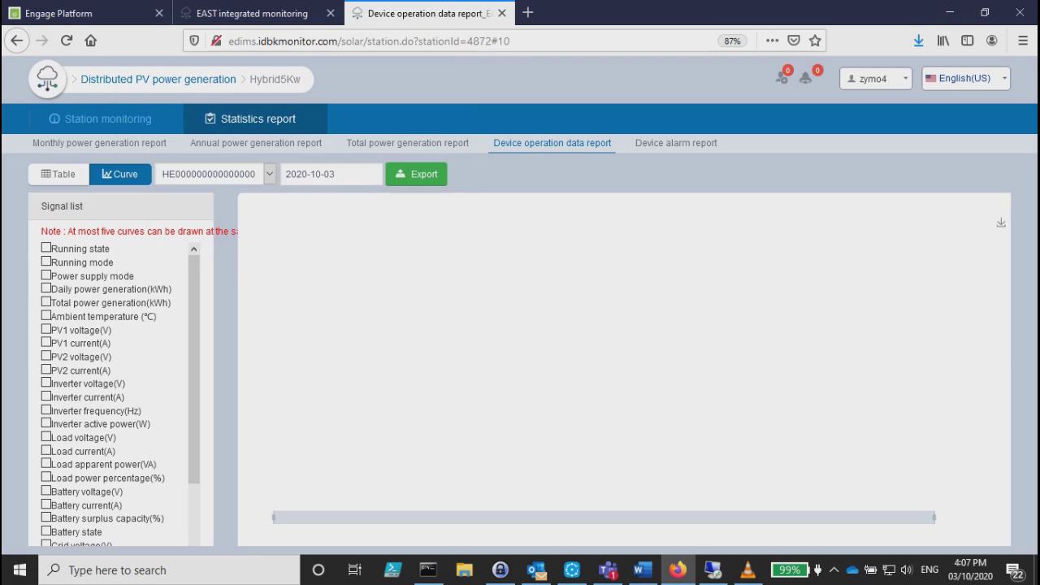
left_click(676, 143)
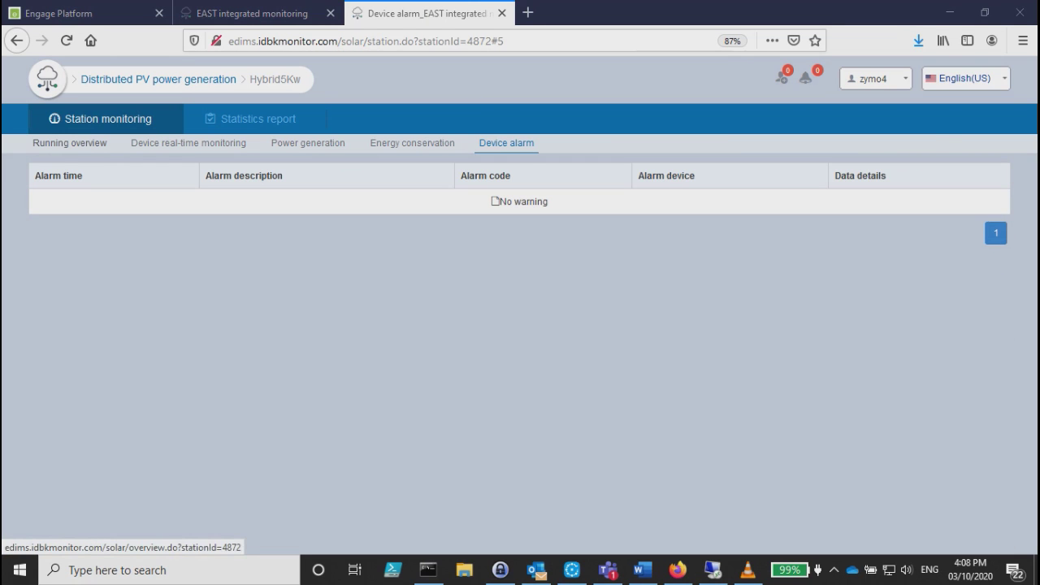
Review the Hybrid5Kw running overview page.
left_click(69, 143)
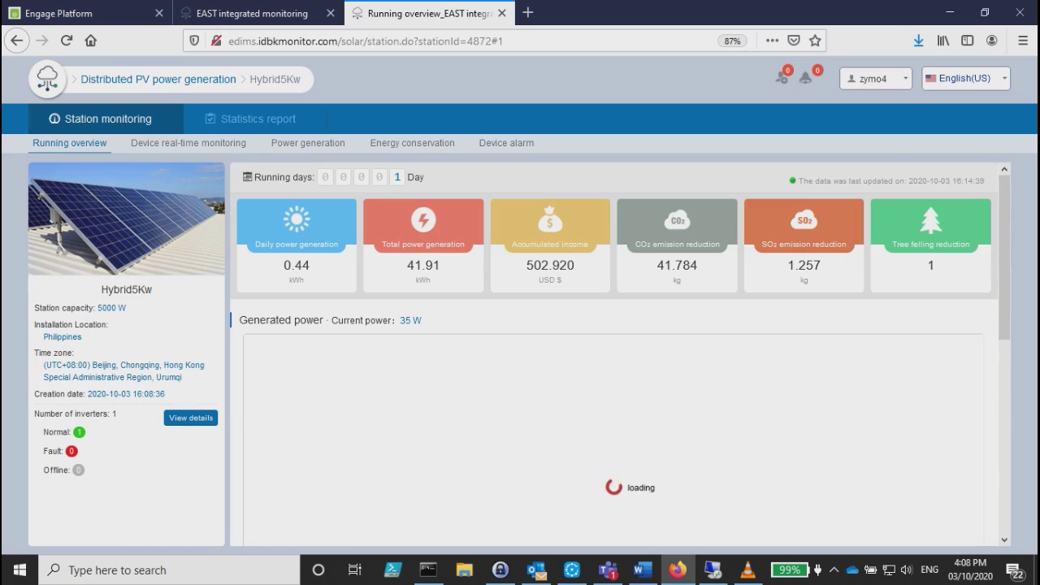
scroll(620, 354, "down", 3)
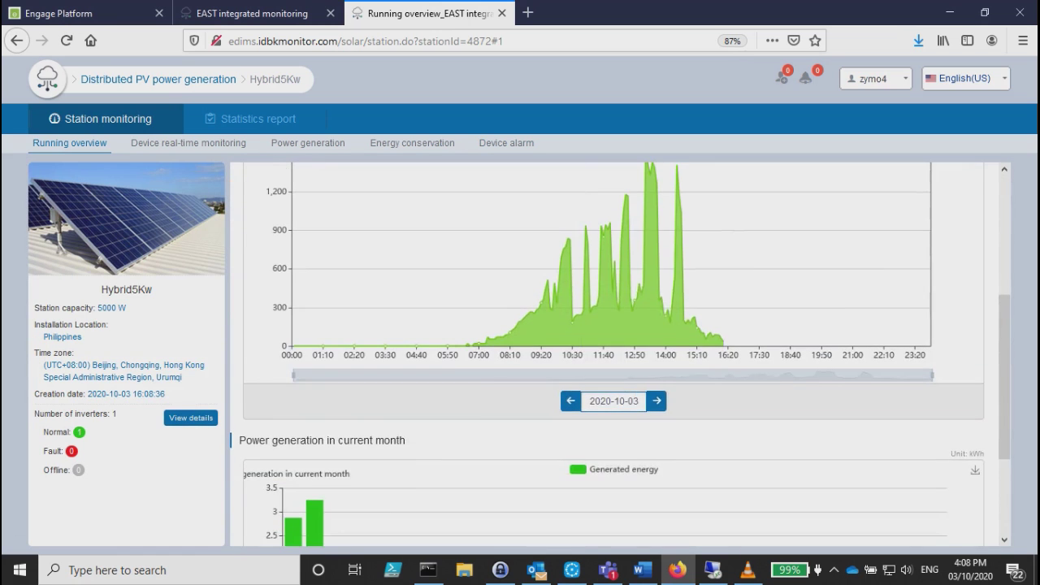
scroll(620, 355, "up", 3)
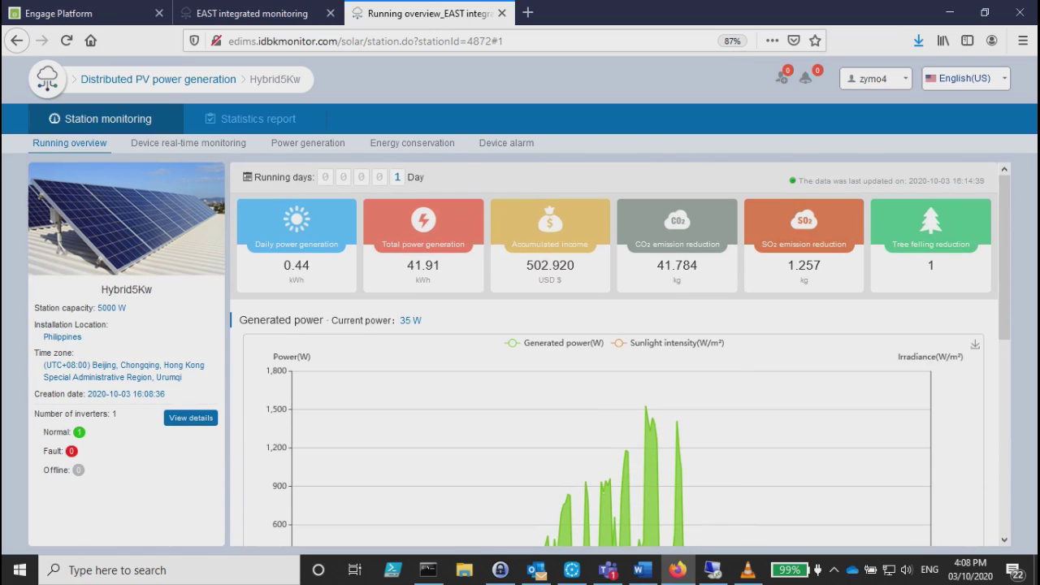
Return home, open station management with the Baguio group, and show the account dropdown.
left_click(159, 79)
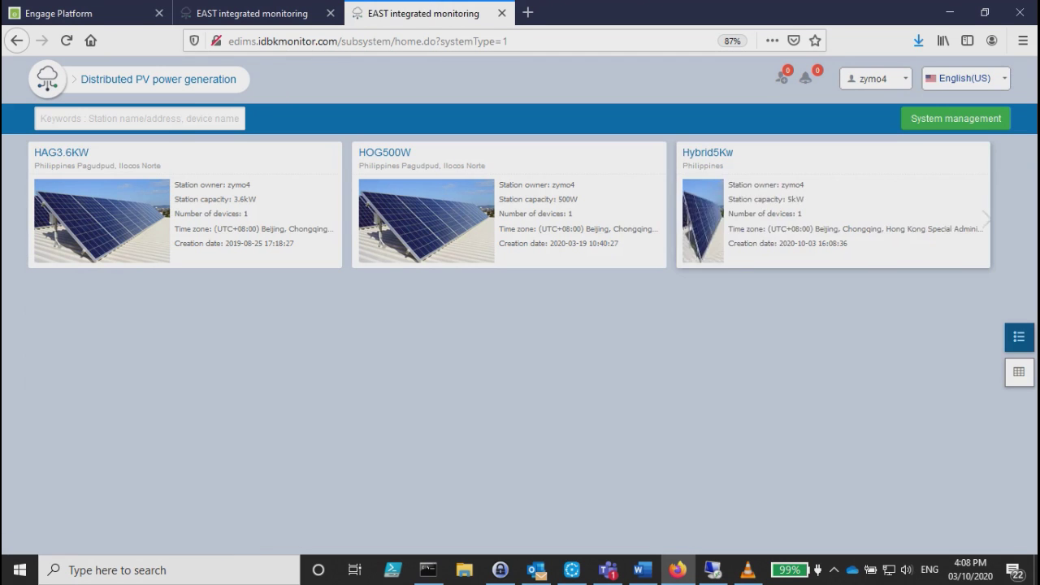
left_click(956, 118)
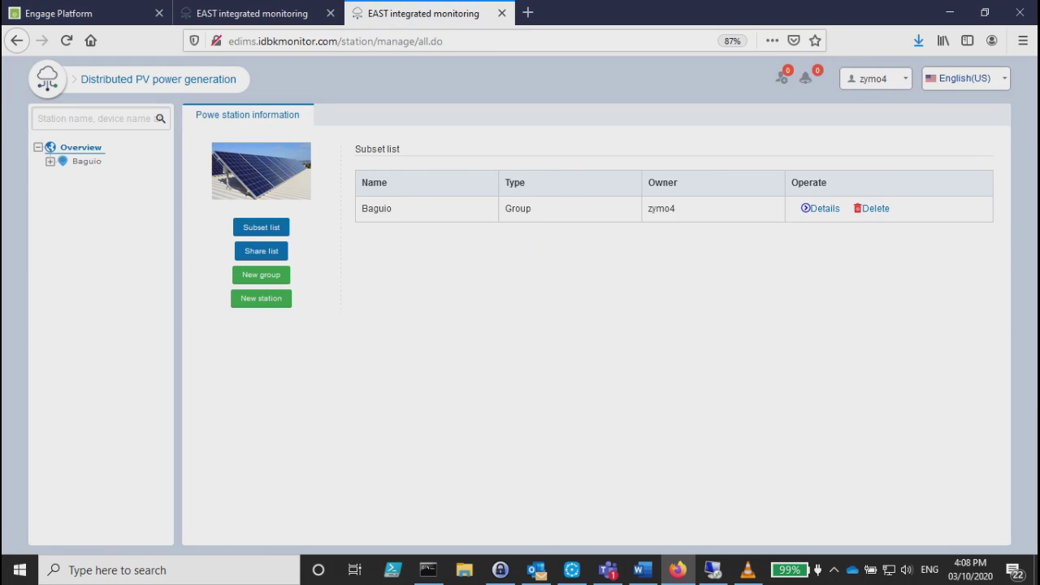
left_click(874, 79)
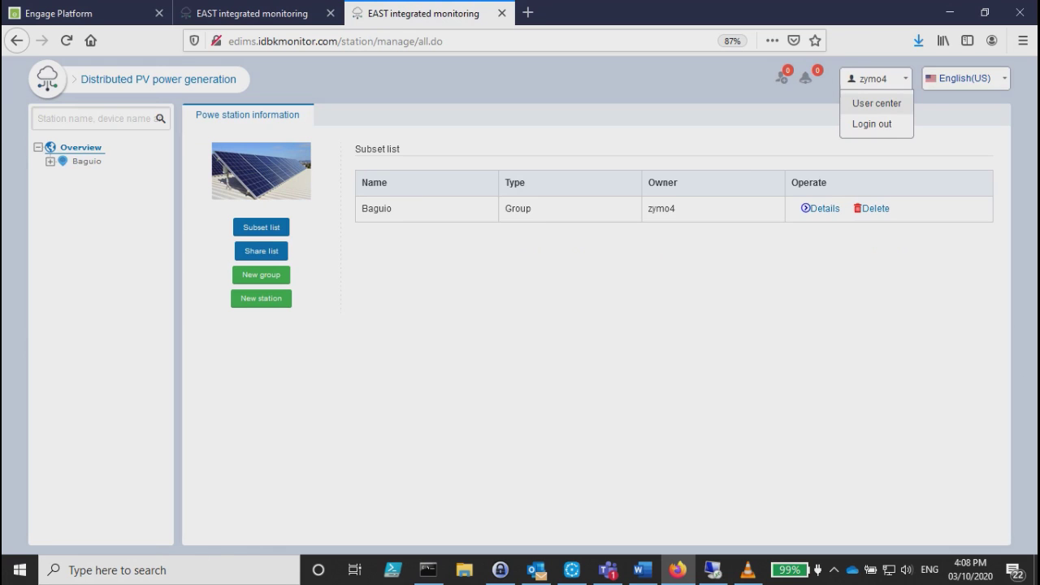
In the user center, search friends by a user name, view account information, then go home.
left_click(877, 103)
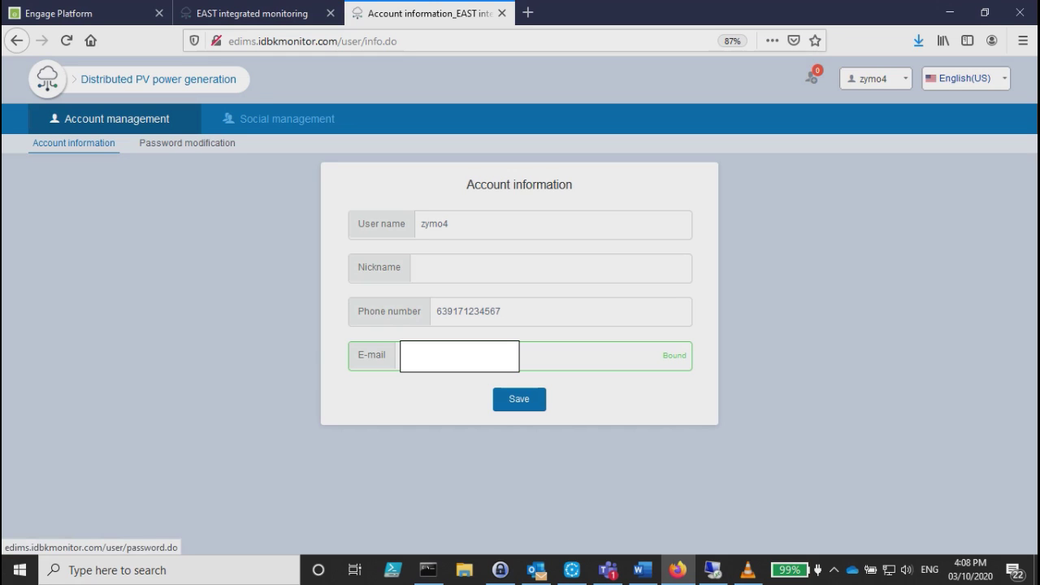
left_click(287, 119)
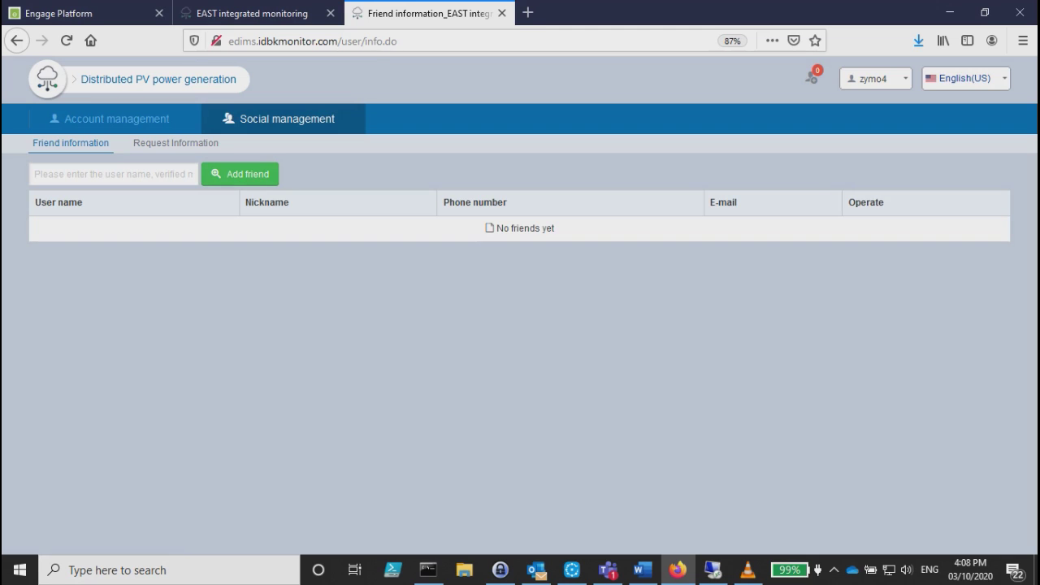
left_click(113, 173)
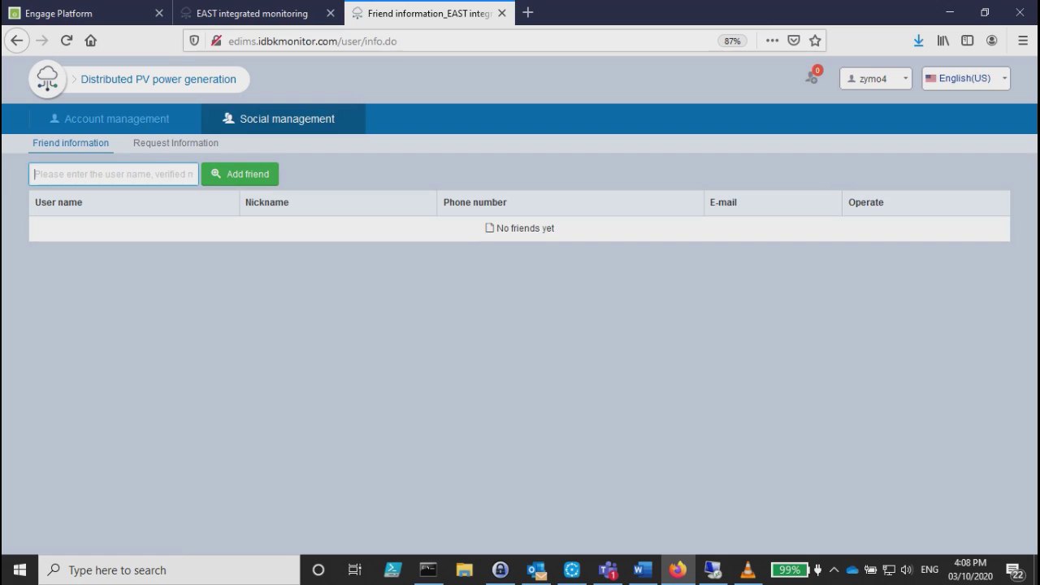
type("Client1")
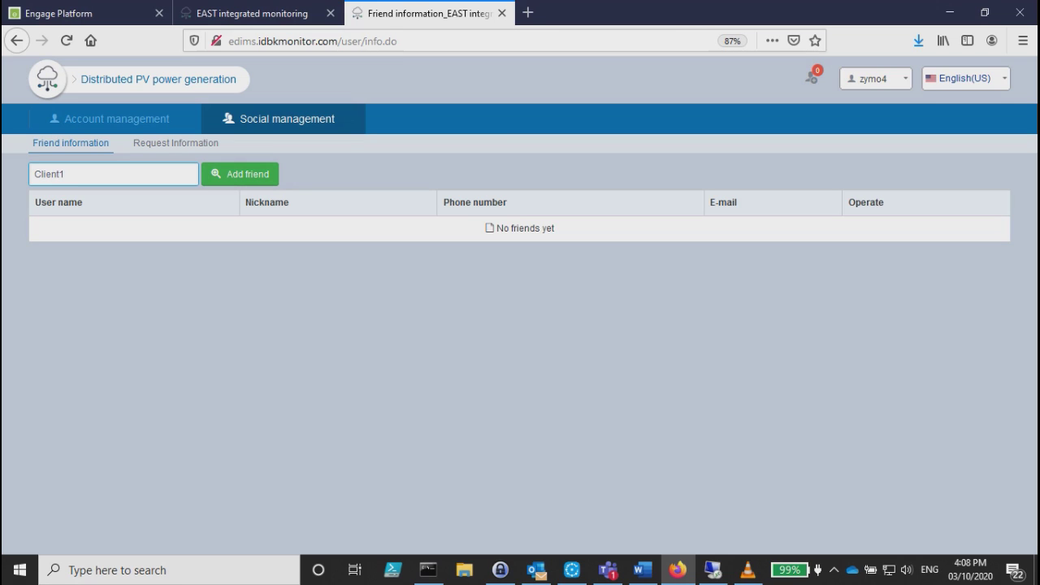
left_click(116, 119)
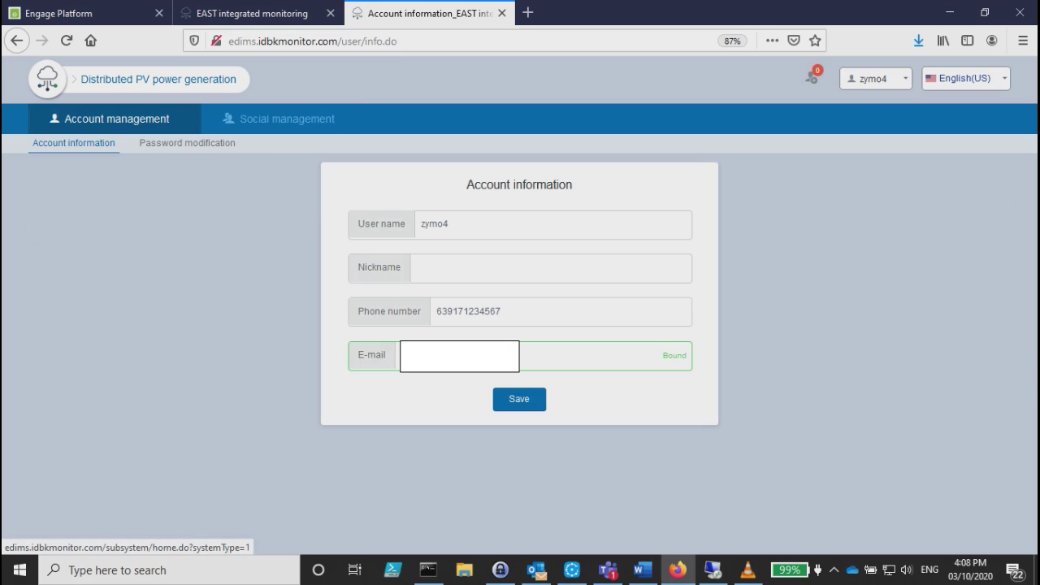
left_click(159, 78)
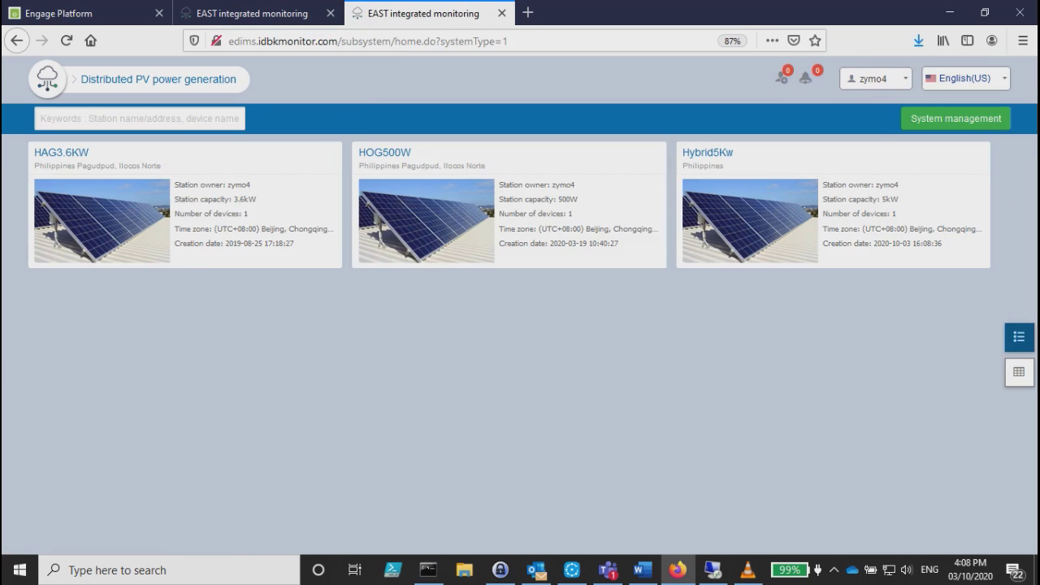